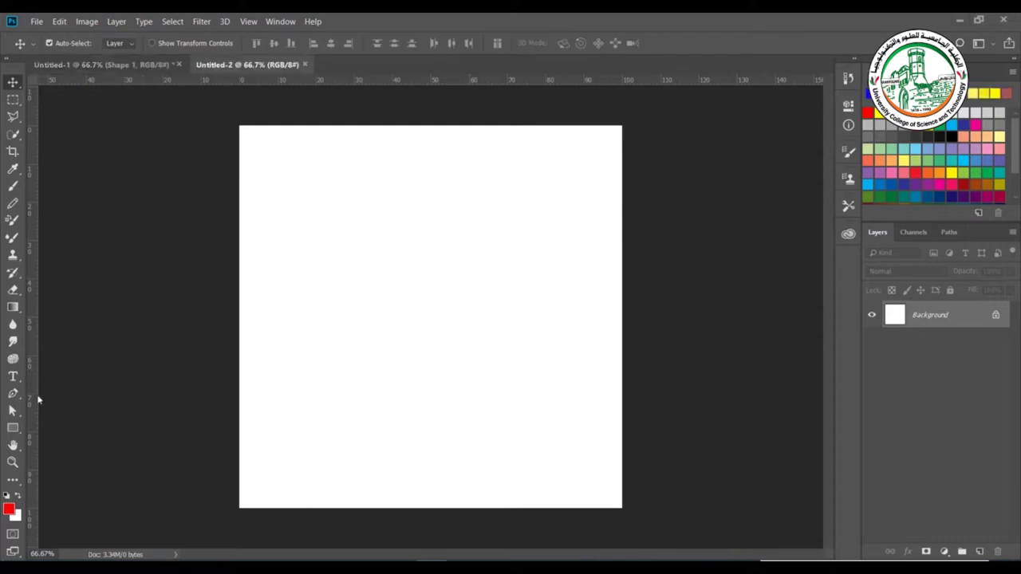
Draw a closed five-sided red shape about 517 by 400 px with the Pen tool in Shape mode, and view its path entry.
click(13, 394)
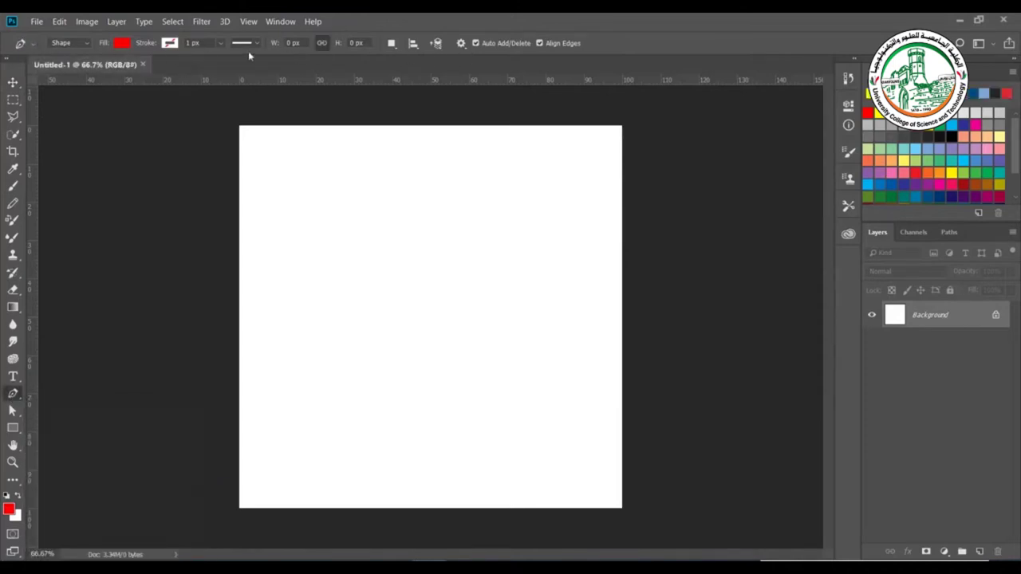
click(69, 42)
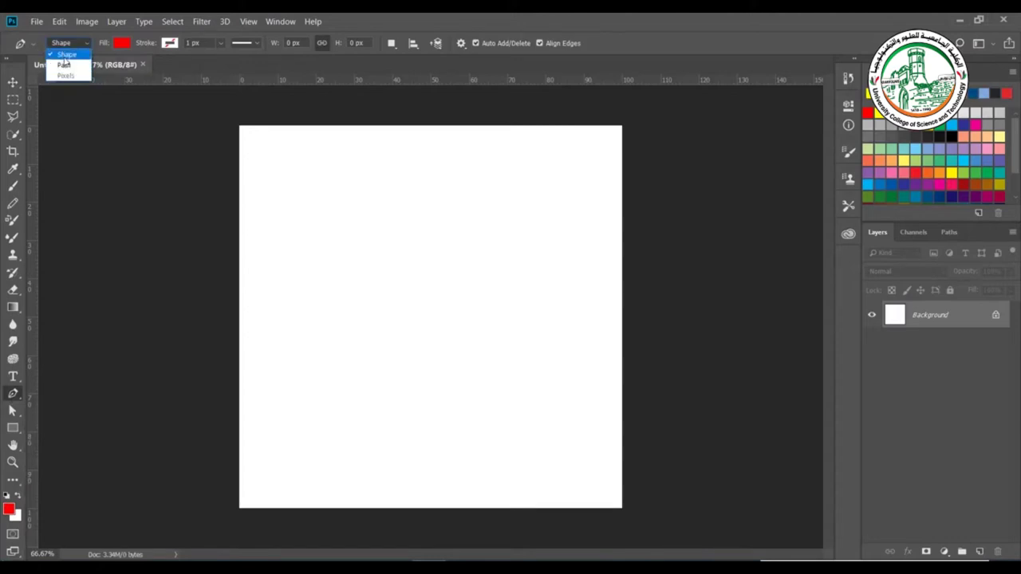
click(74, 58)
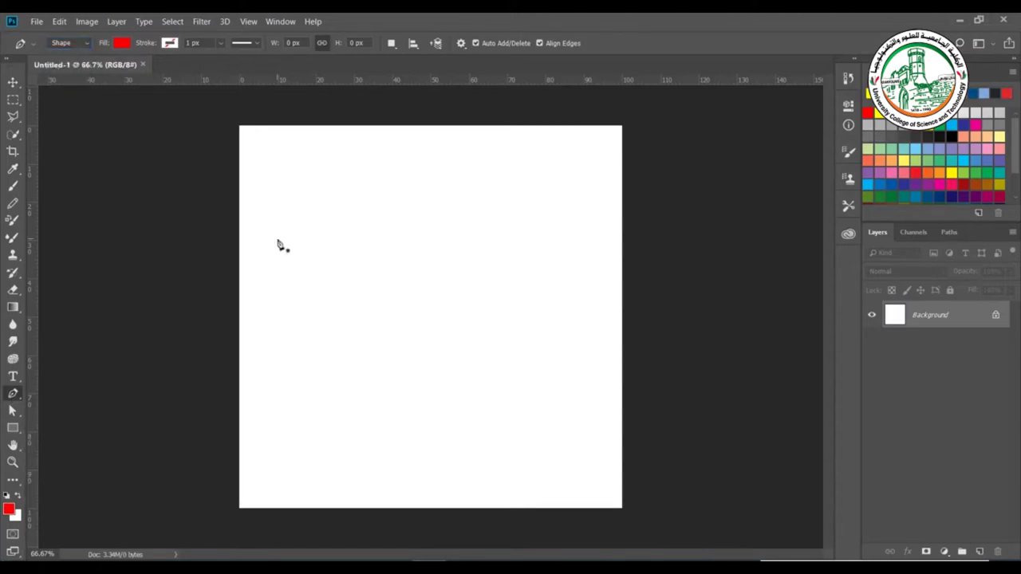
click(278, 239)
click(323, 165)
click(454, 193)
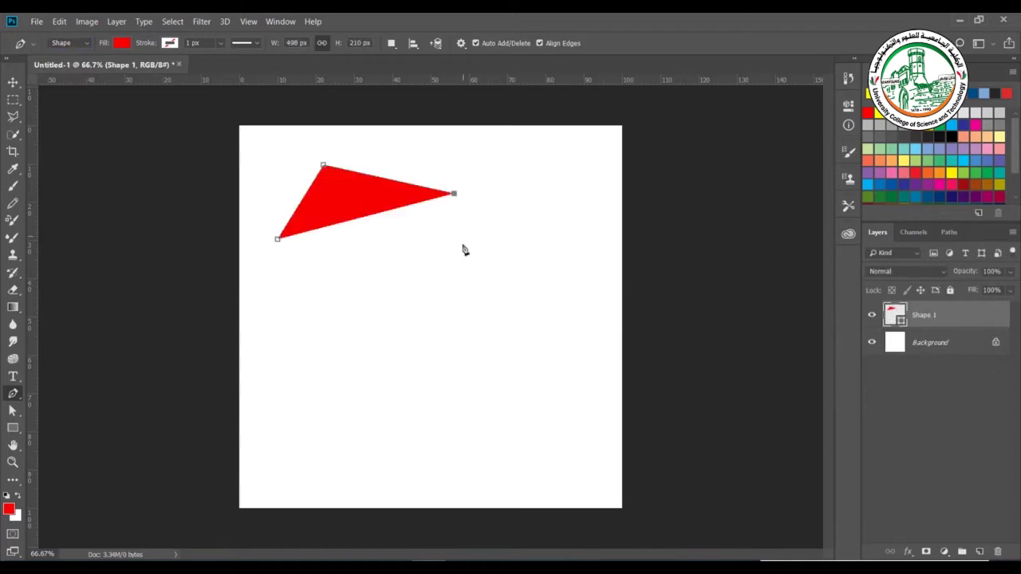
click(459, 260)
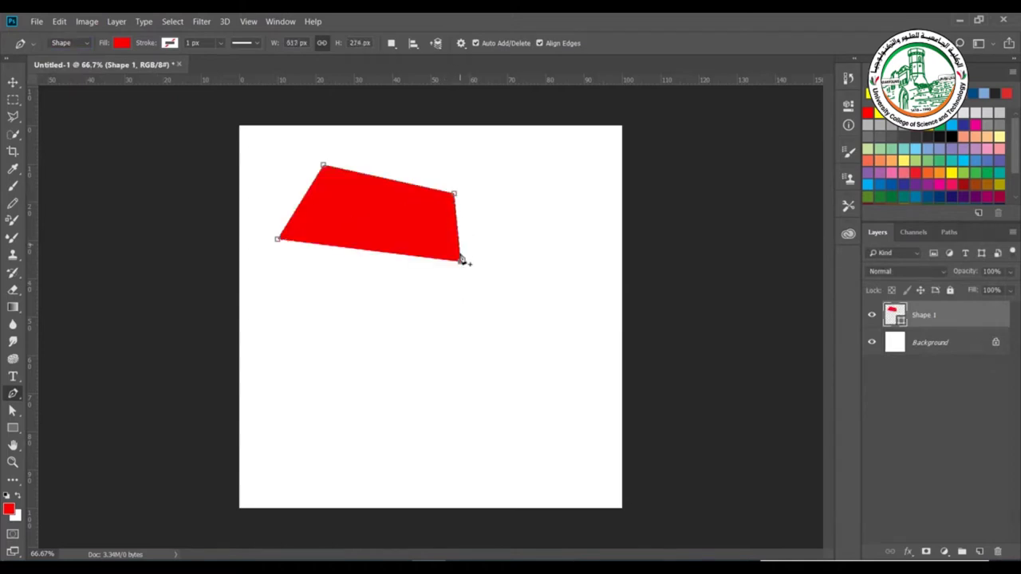
click(366, 305)
click(278, 240)
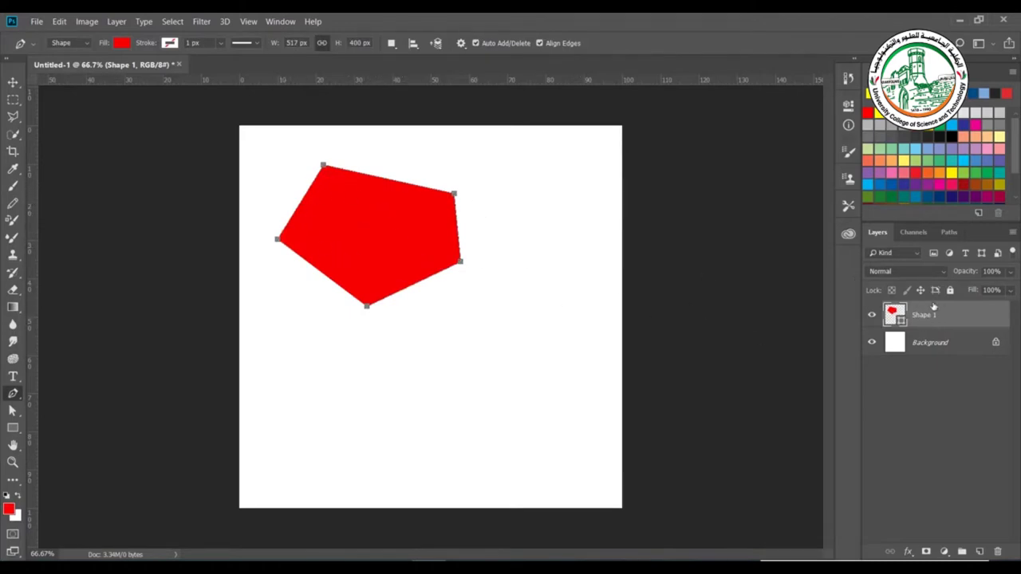
click(948, 233)
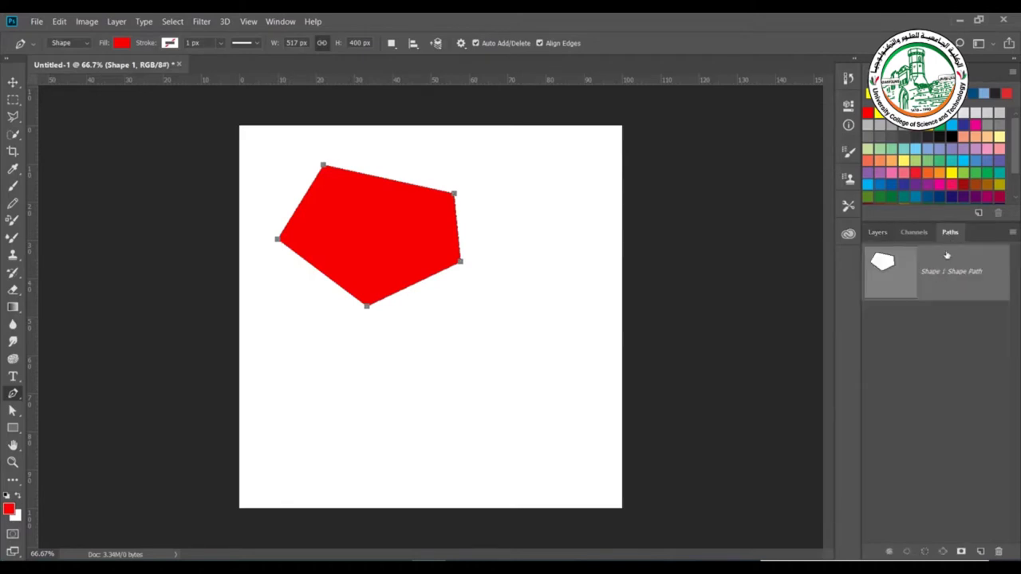
click(875, 232)
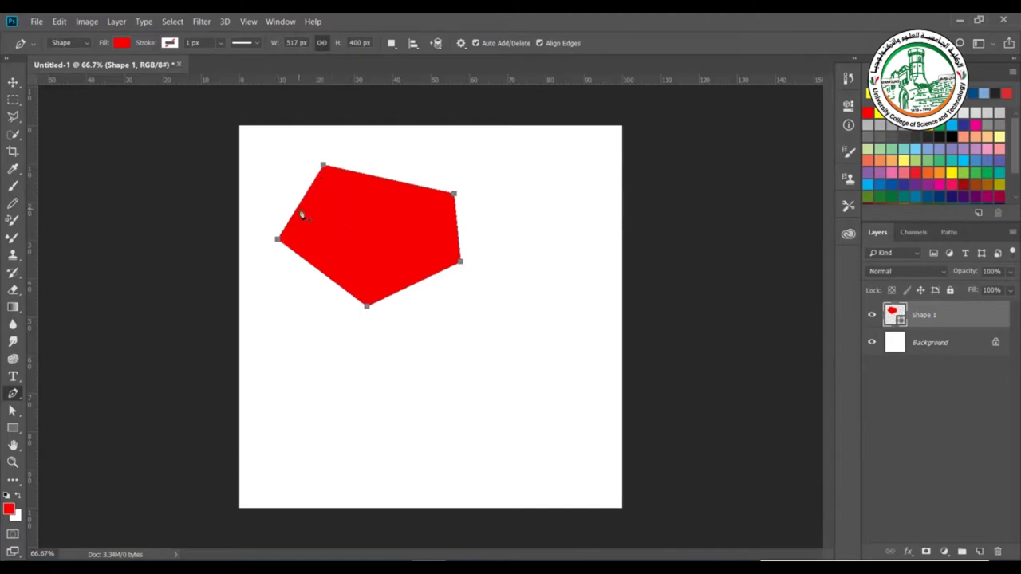
Try the pentagon with no fill, and recolour it with a solid dark blue swatch.
click(119, 46)
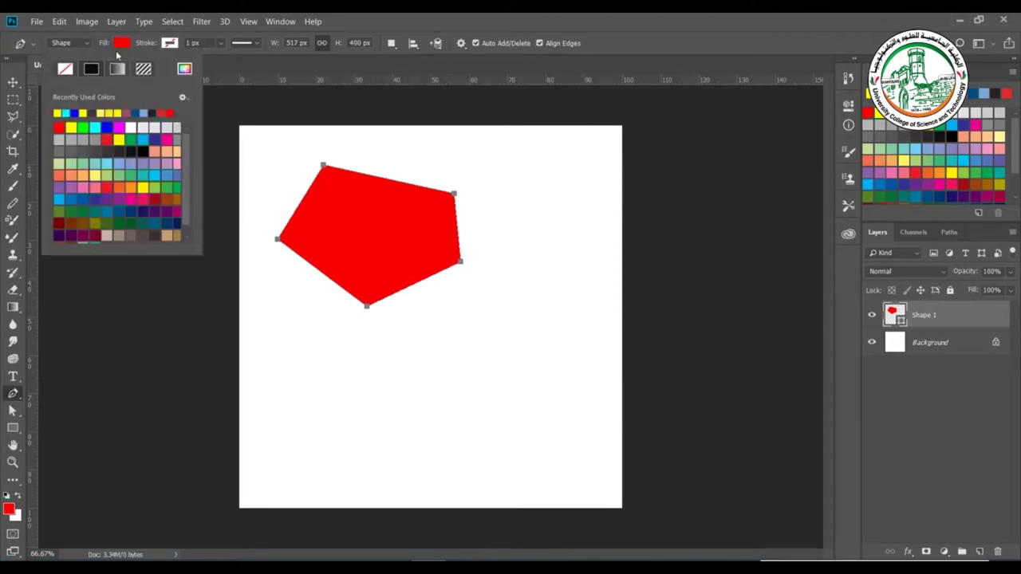
click(65, 69)
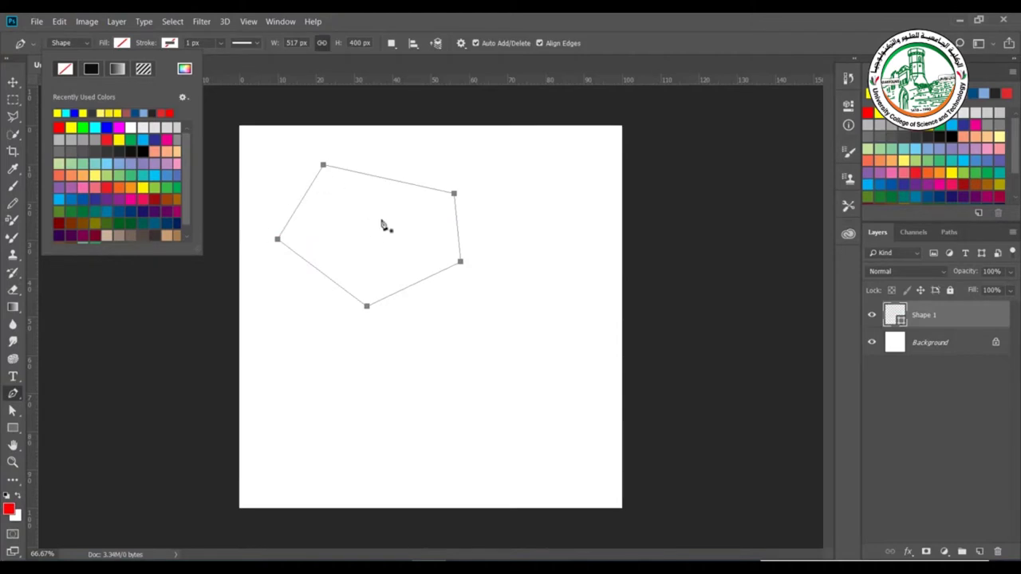
click(96, 71)
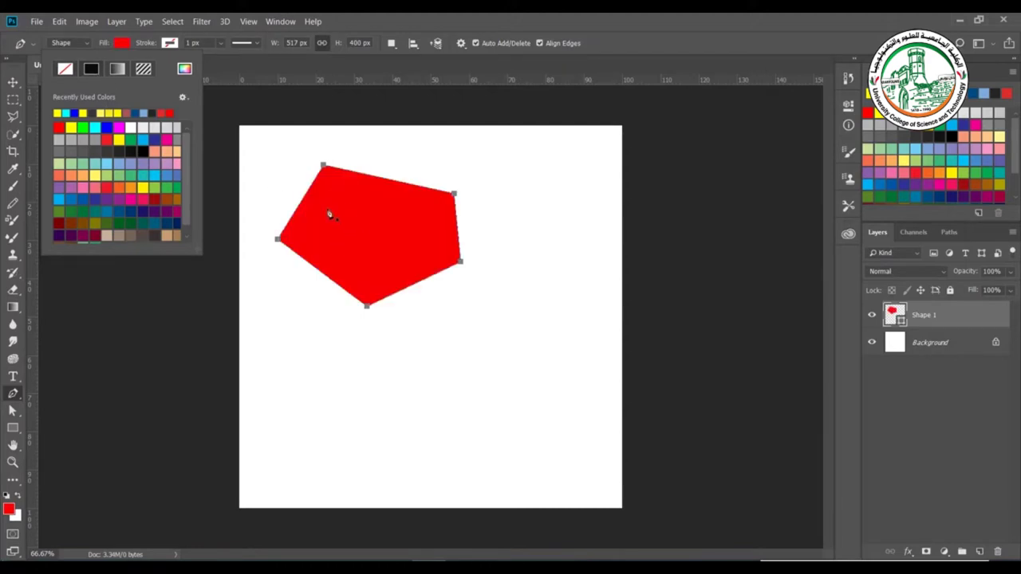
click(94, 177)
click(90, 195)
click(115, 199)
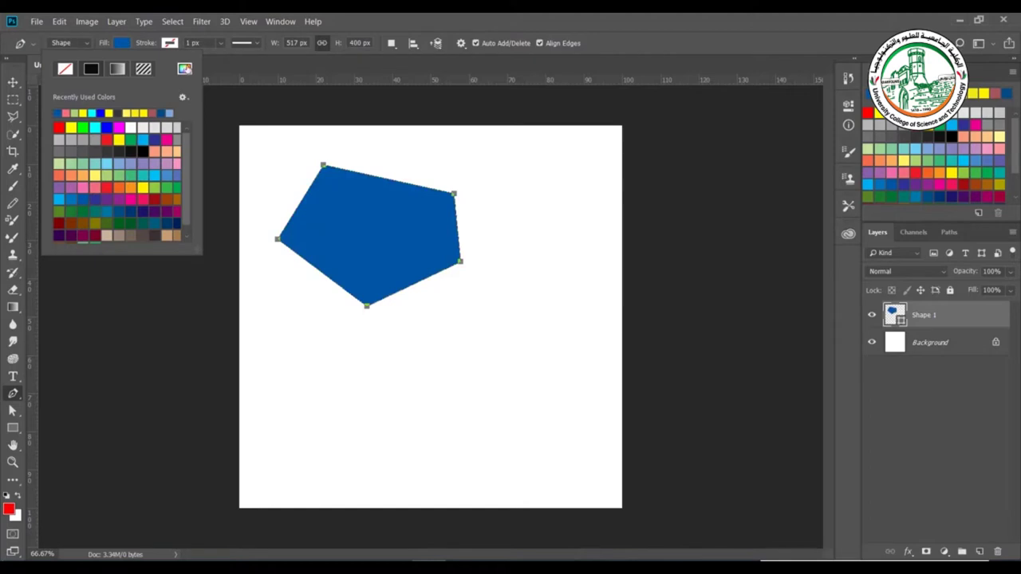
Set the pentagon's solid fill to the custom yellow-green colour d2ff00.
click(186, 70)
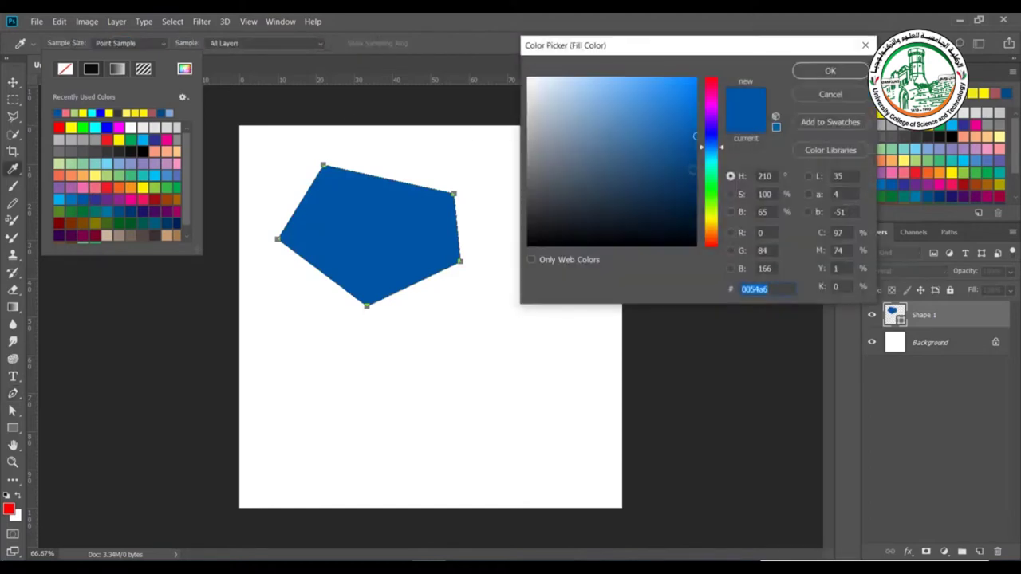
click(710, 192)
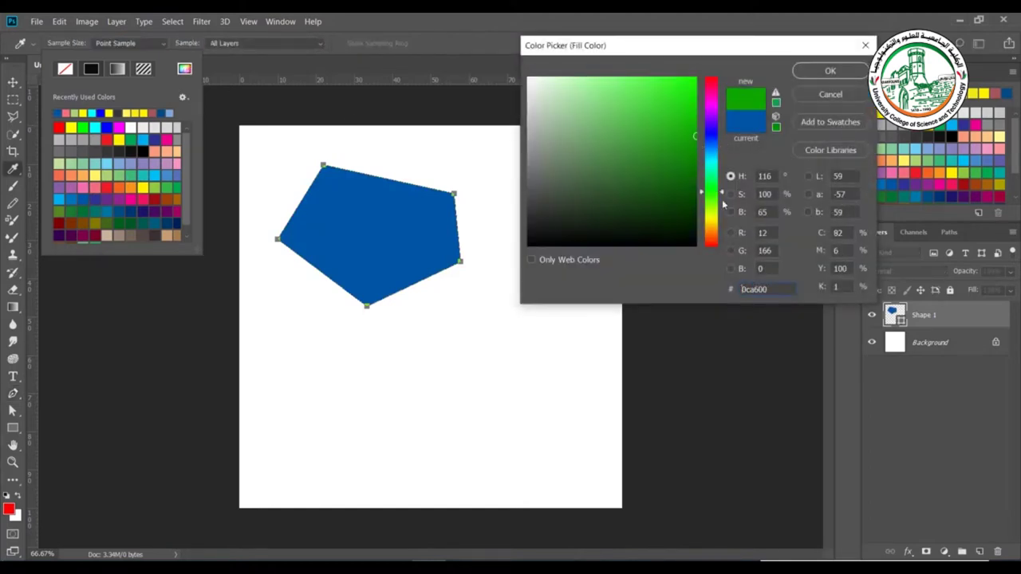
click(712, 213)
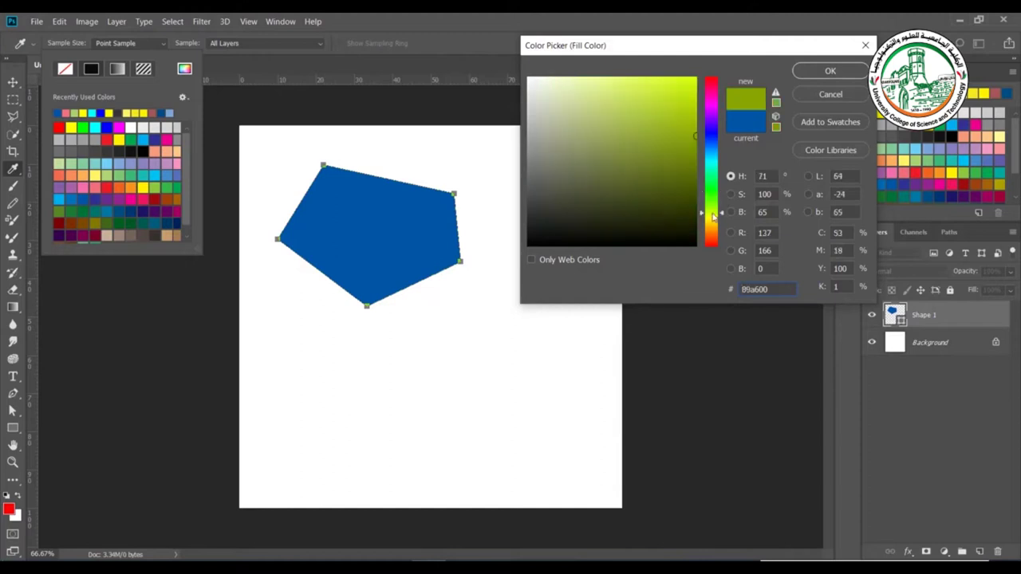
drag(665, 121, 723, 57)
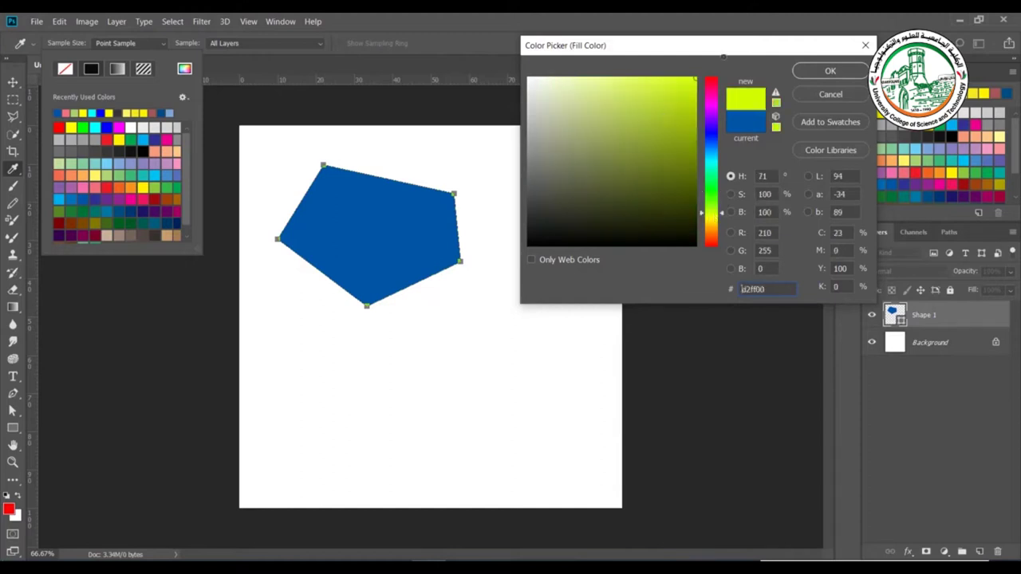
click(829, 70)
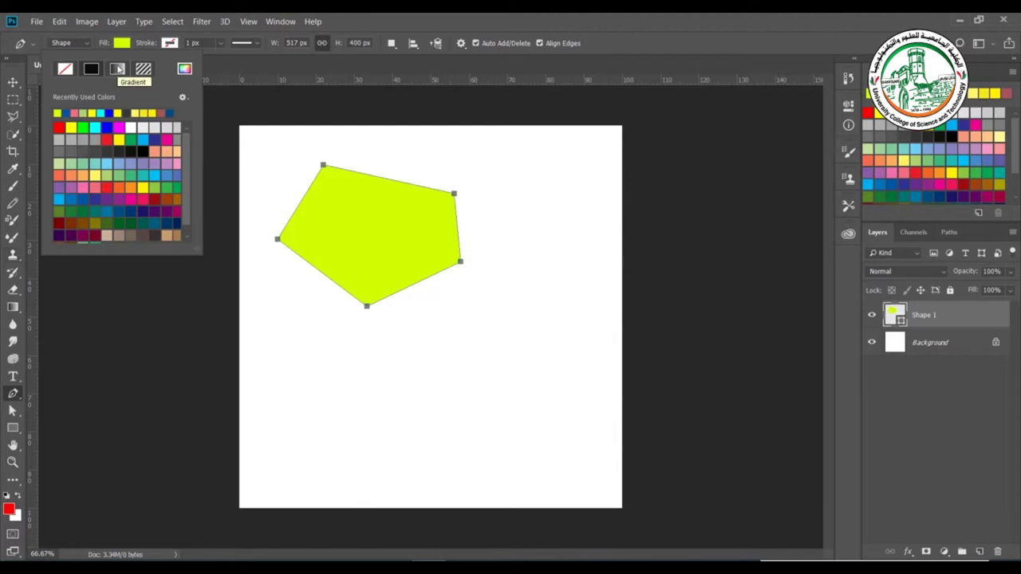
Switch the pentagon's fill to a gradient, try several colour presets, and settle on the black-to-white one.
click(117, 68)
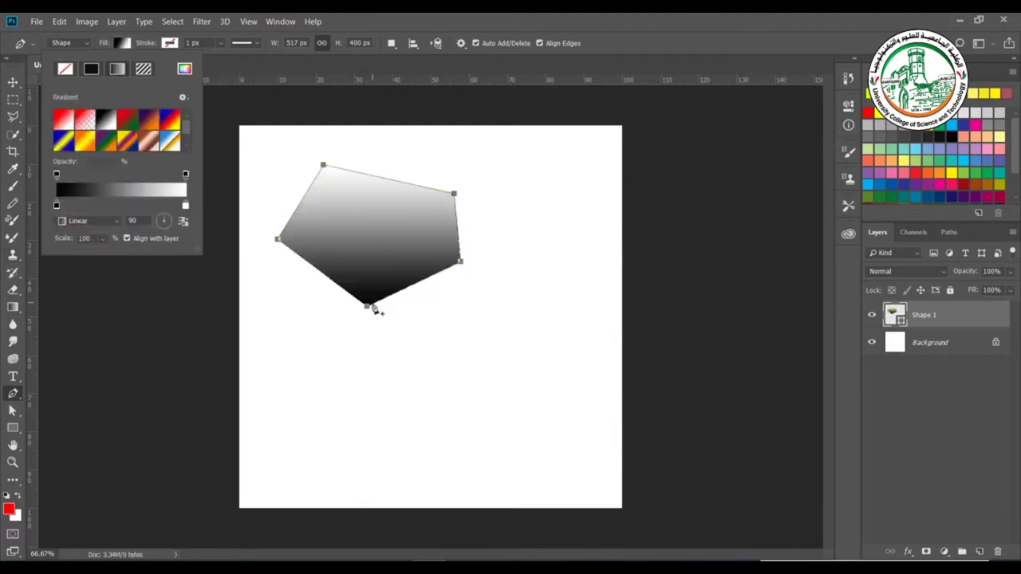
click(68, 121)
click(125, 122)
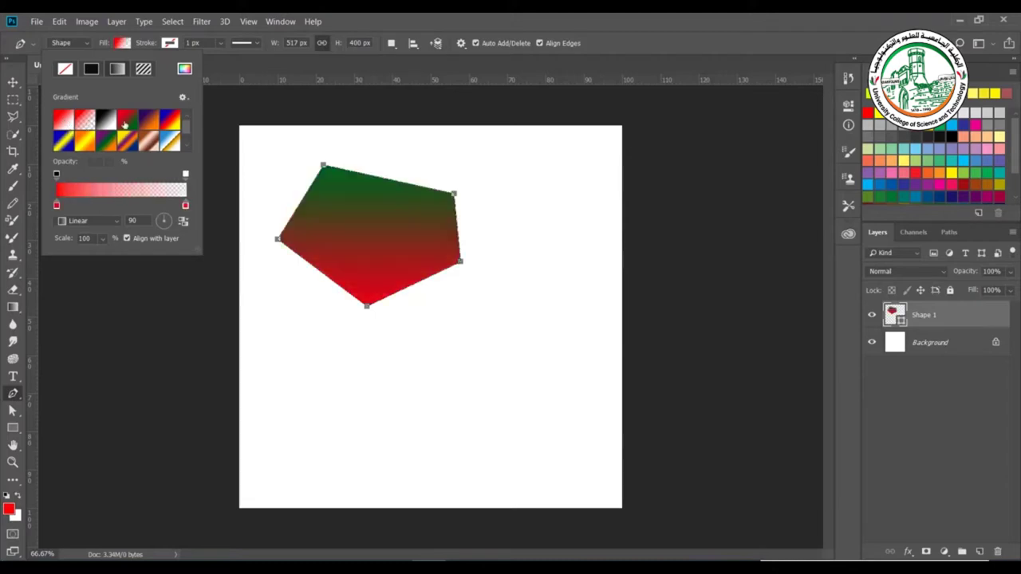
click(144, 141)
click(120, 144)
click(108, 126)
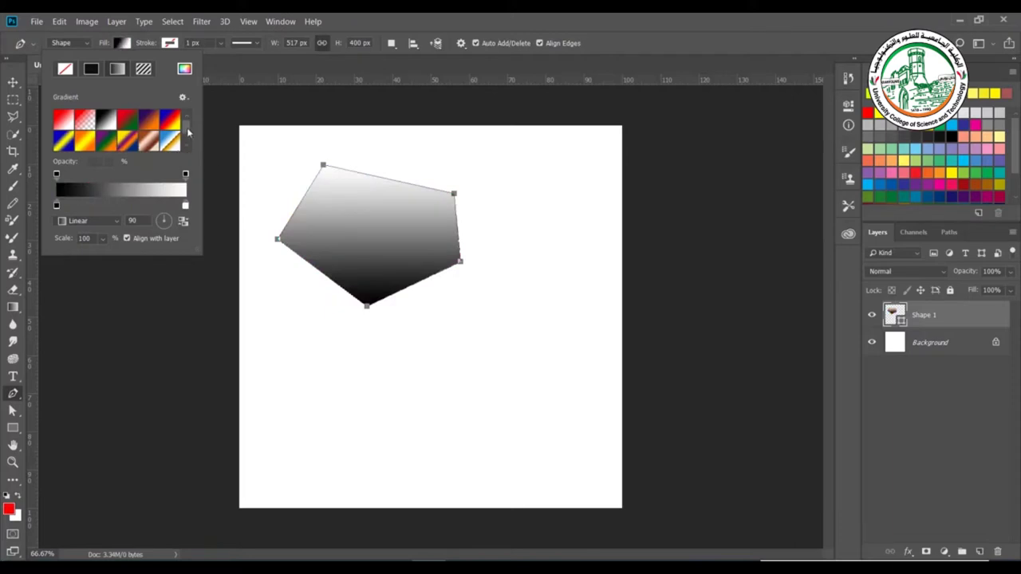
Look through the gradient presets and the Preset Manager's gradient loading dialog without loading a file.
scroll(189, 132, down, 1)
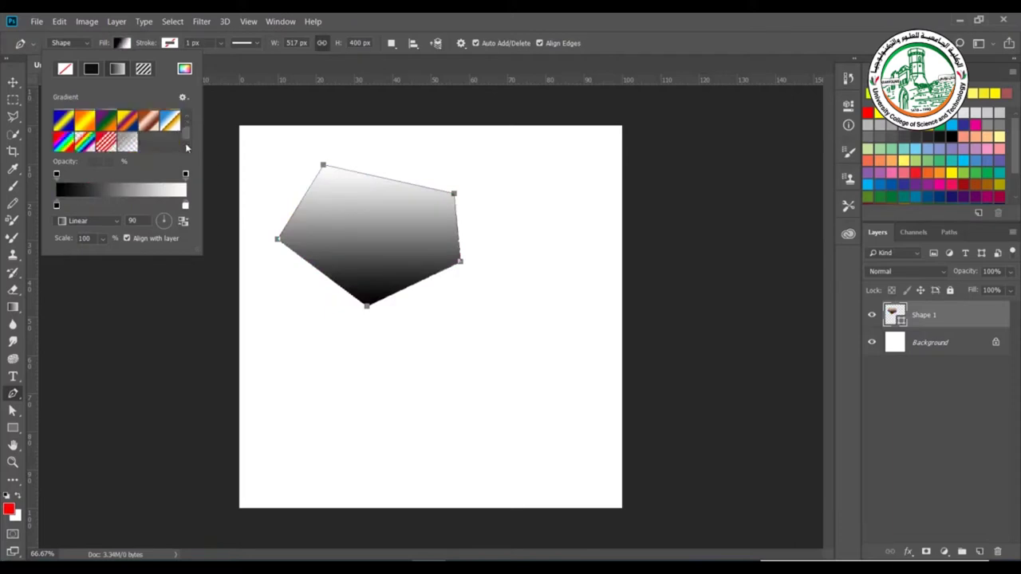
click(189, 96)
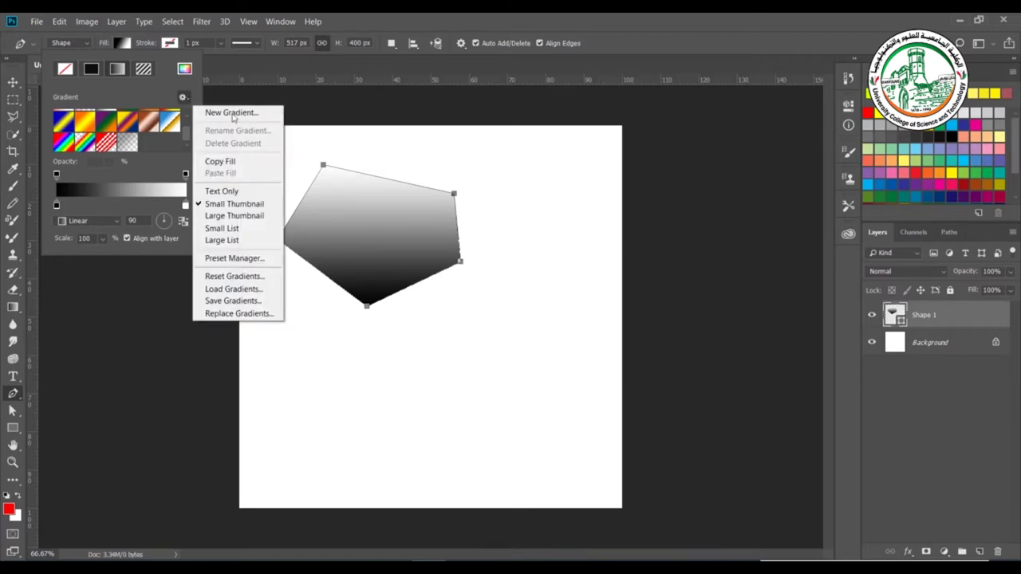
click(231, 259)
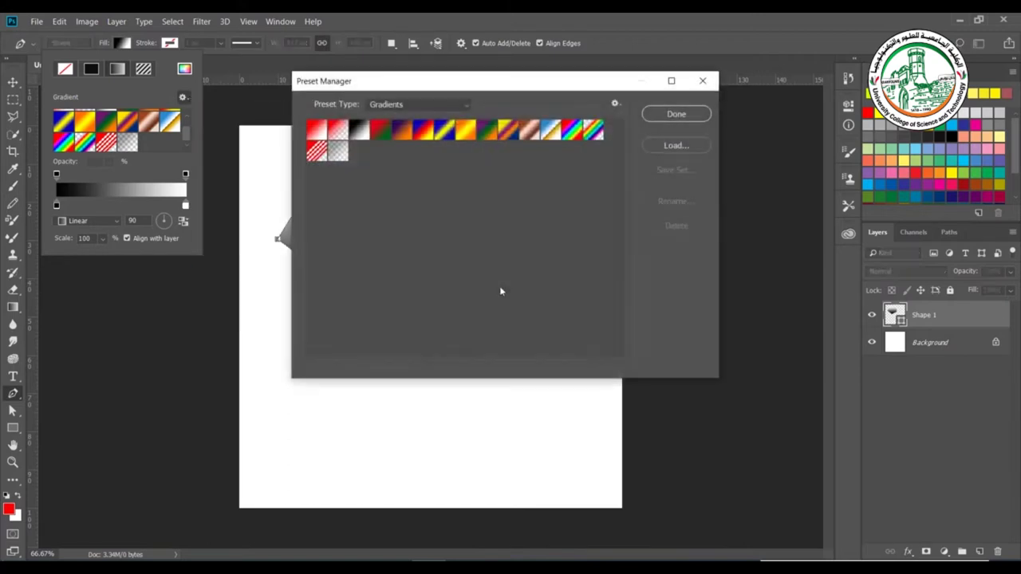
click(678, 147)
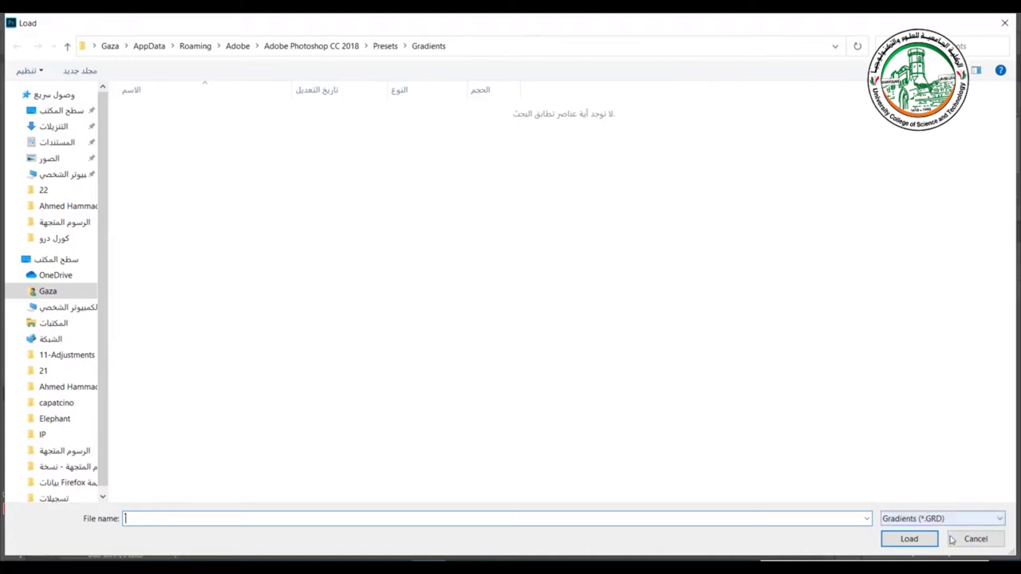
click(975, 538)
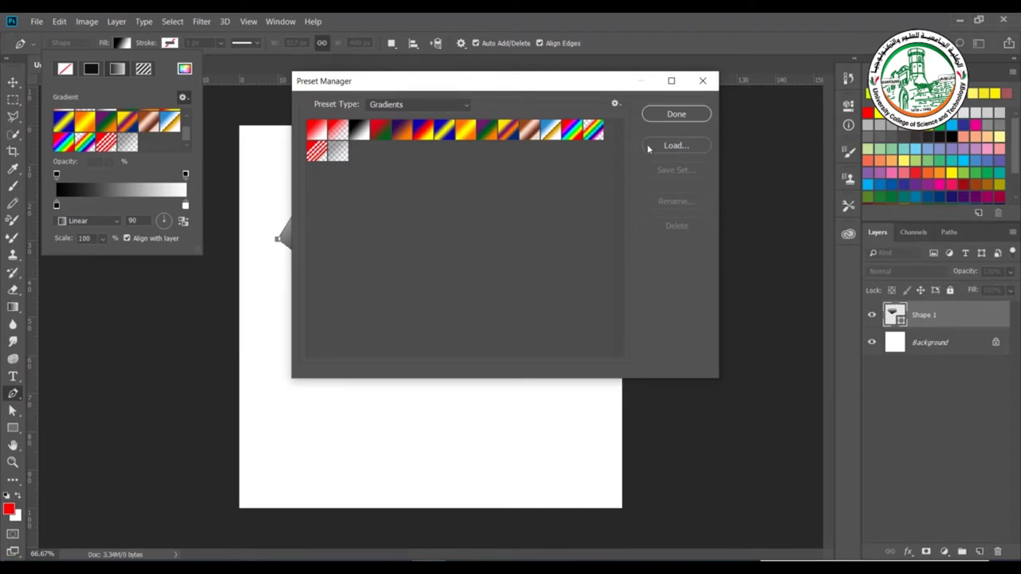
click(702, 80)
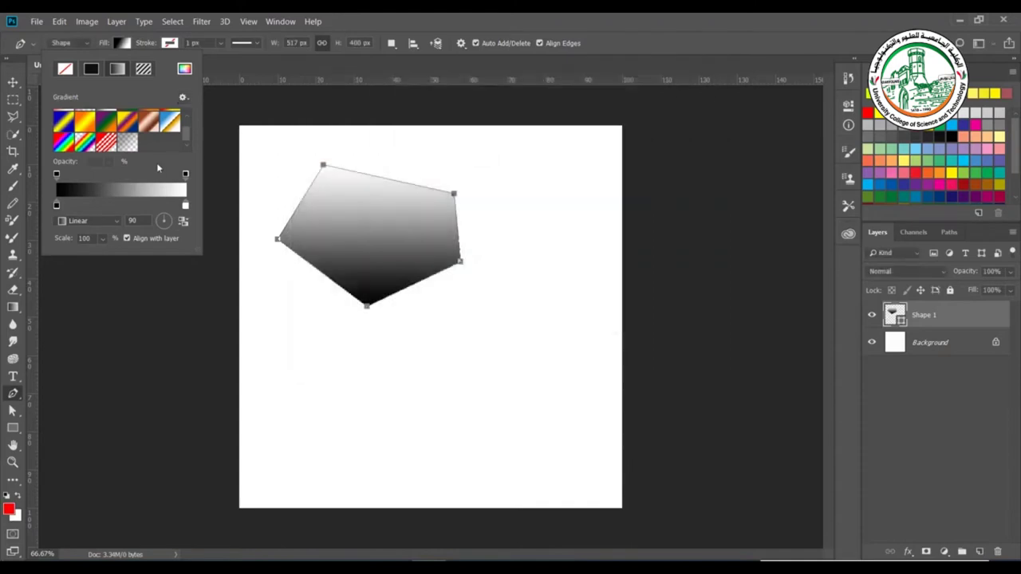
Inspect the opacity setting of the opacity stop at the gradient's black end.
click(58, 174)
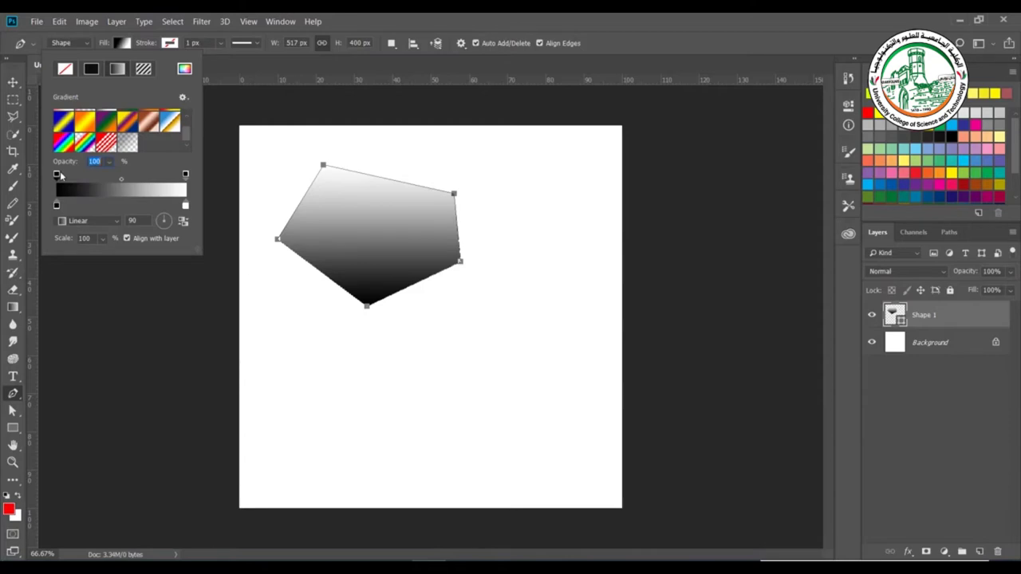
click(110, 164)
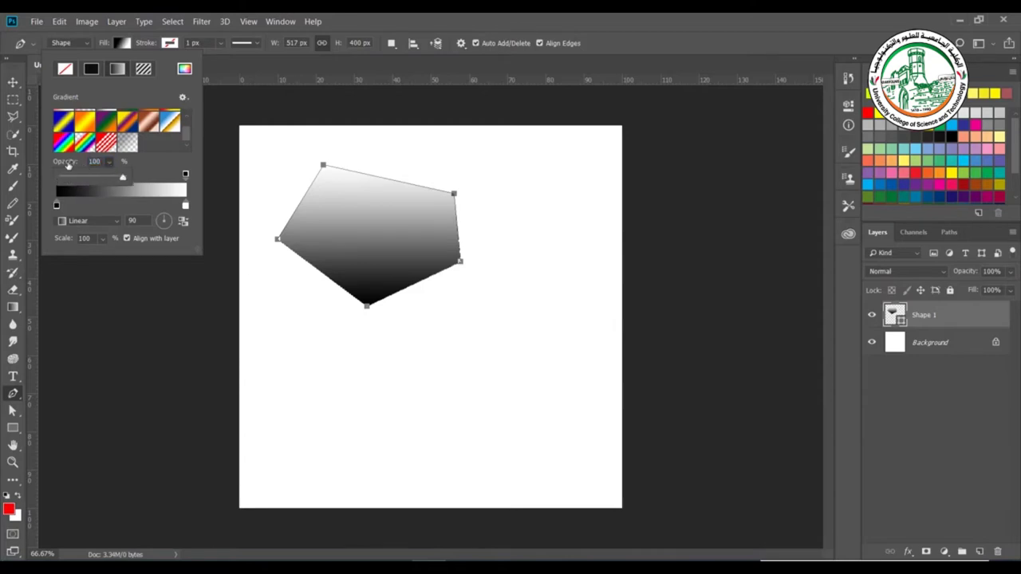
click(153, 166)
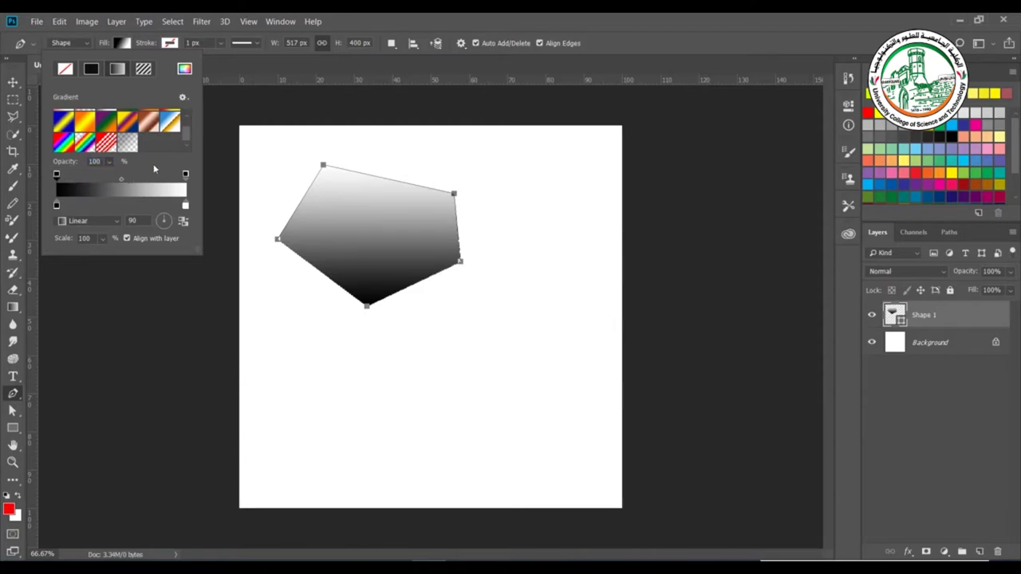
Try shifting the gradient's black colour stop toward the middle, and return the colour stops to the ends.
click(56, 208)
drag(56, 206, 79, 206)
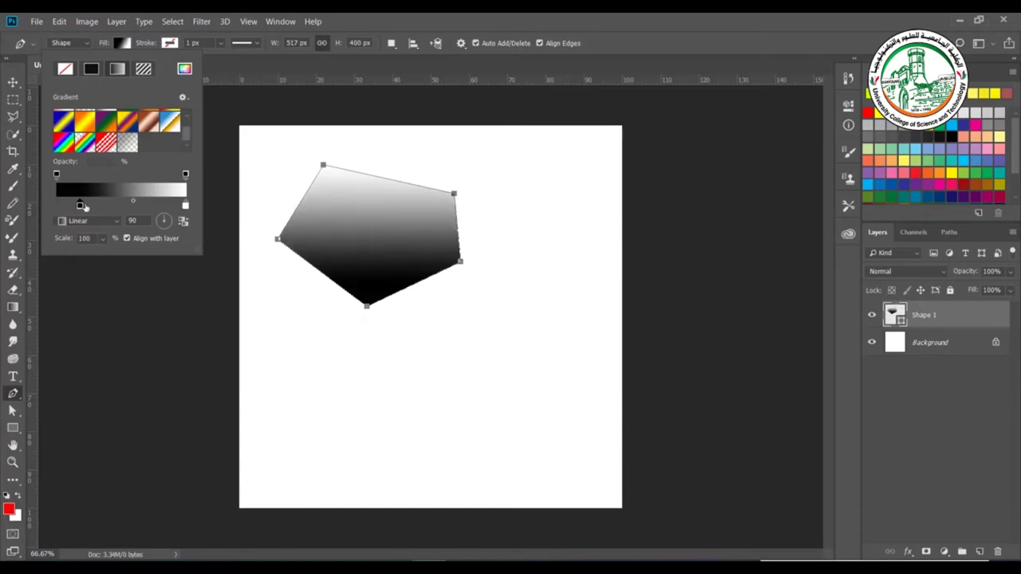
drag(79, 206, 56, 207)
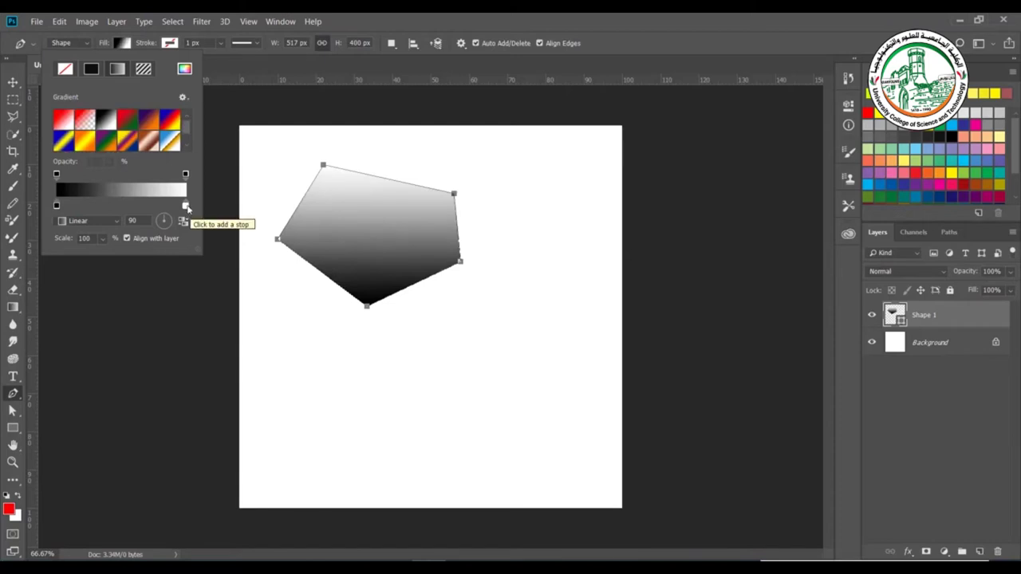
mouse_move(186, 207)
mouse_down()
mouse_move(160, 206)
mouse_move(204, 215)
mouse_up()
Try the Radial, Angle and Reflected styles on the pentagon's gradient fill, and settle on Diamond.
click(86, 221)
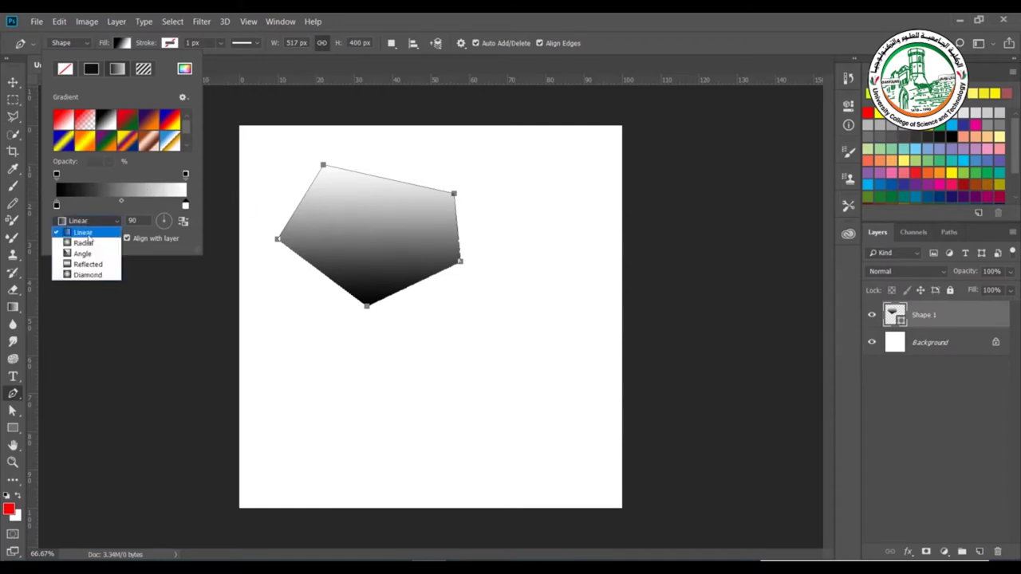
click(86, 242)
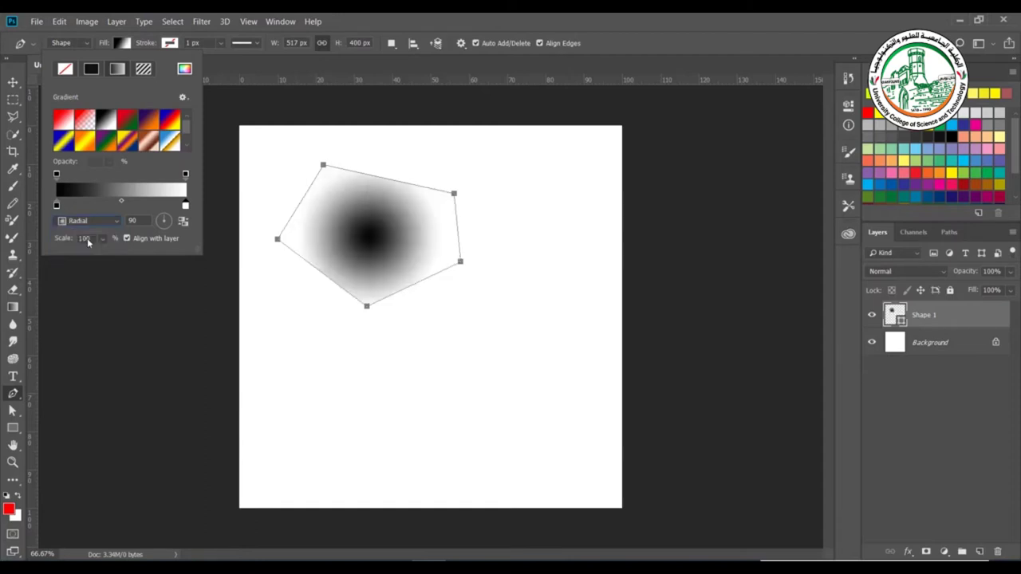
click(90, 223)
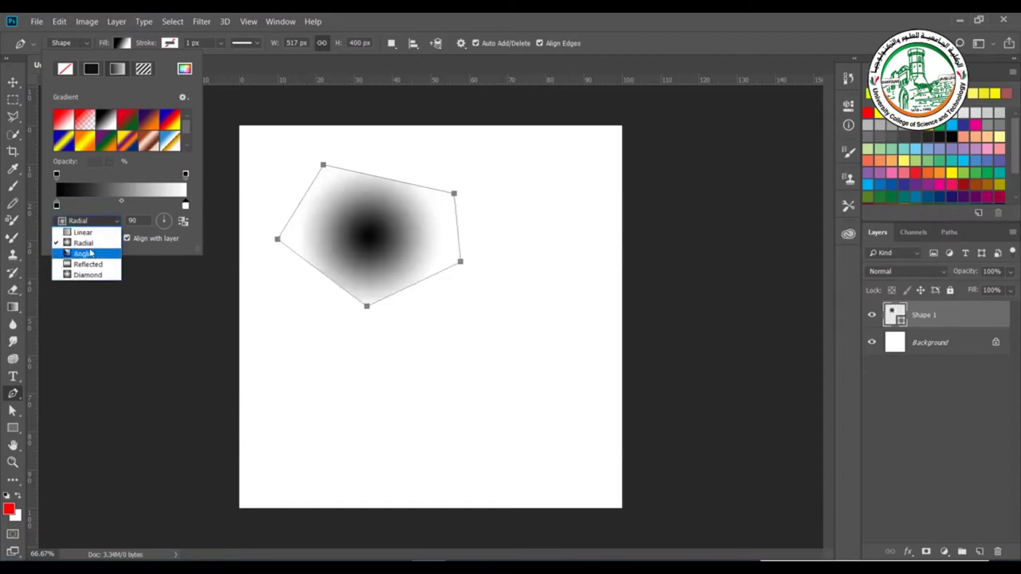
click(90, 252)
click(108, 224)
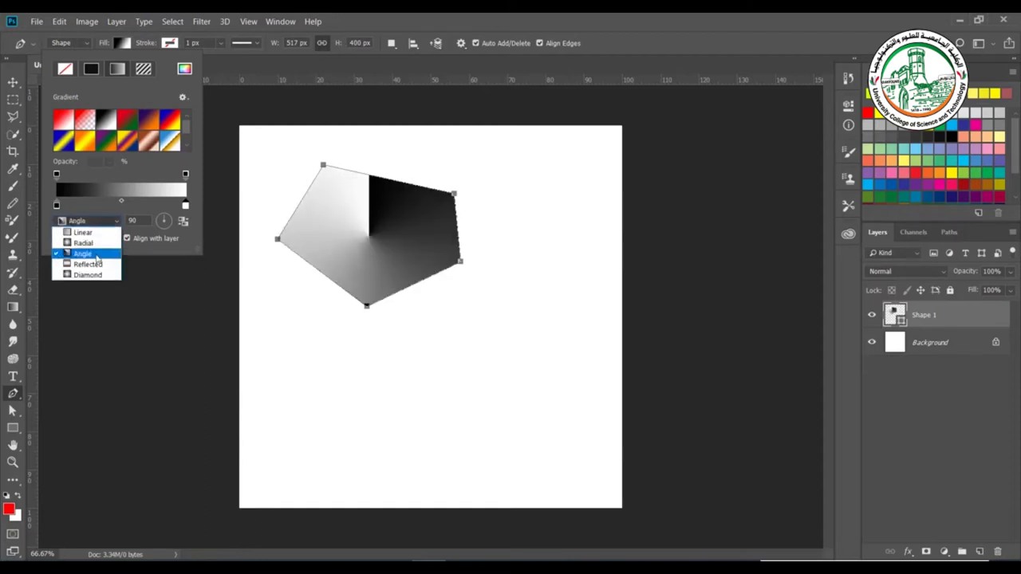
click(106, 264)
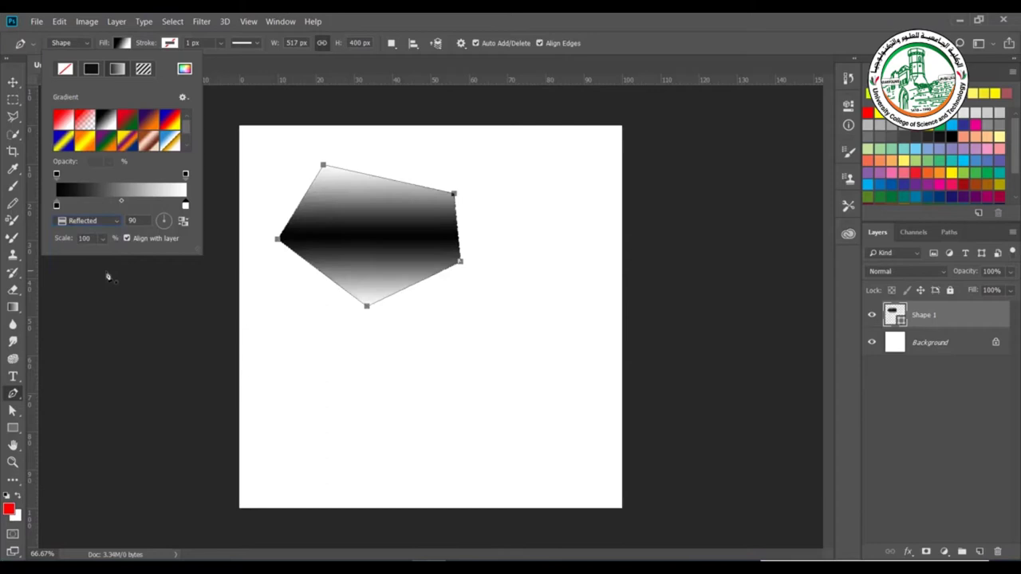
click(97, 225)
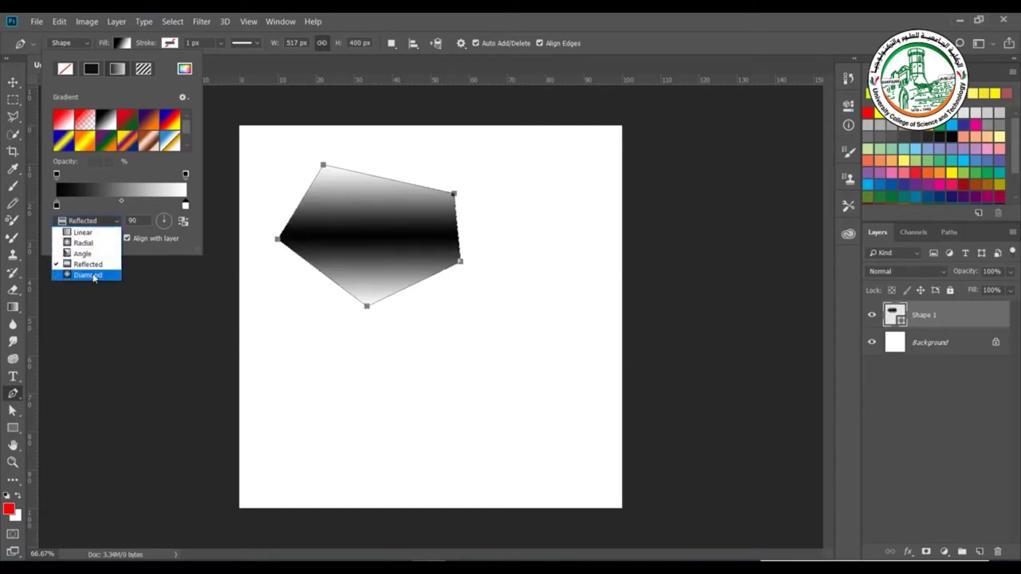
click(89, 275)
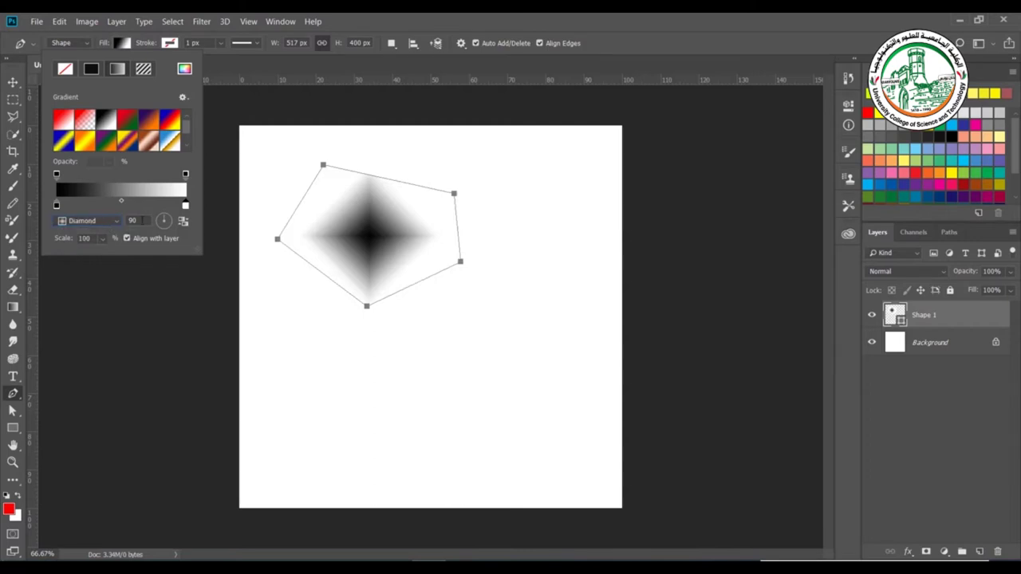
Rotate the diamond gradient to 111 degrees and reduce its scale to 34%.
click(170, 222)
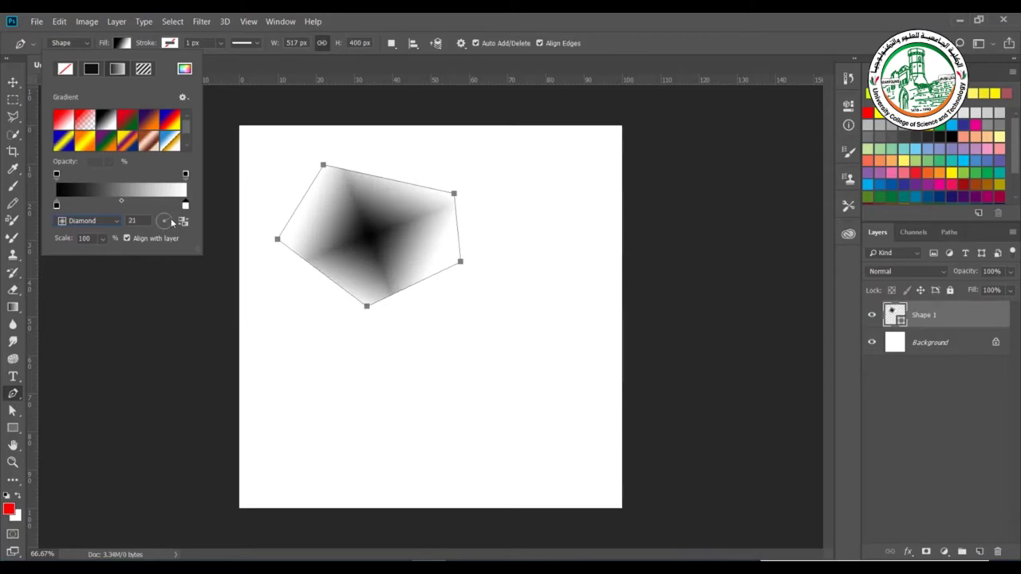
click(160, 220)
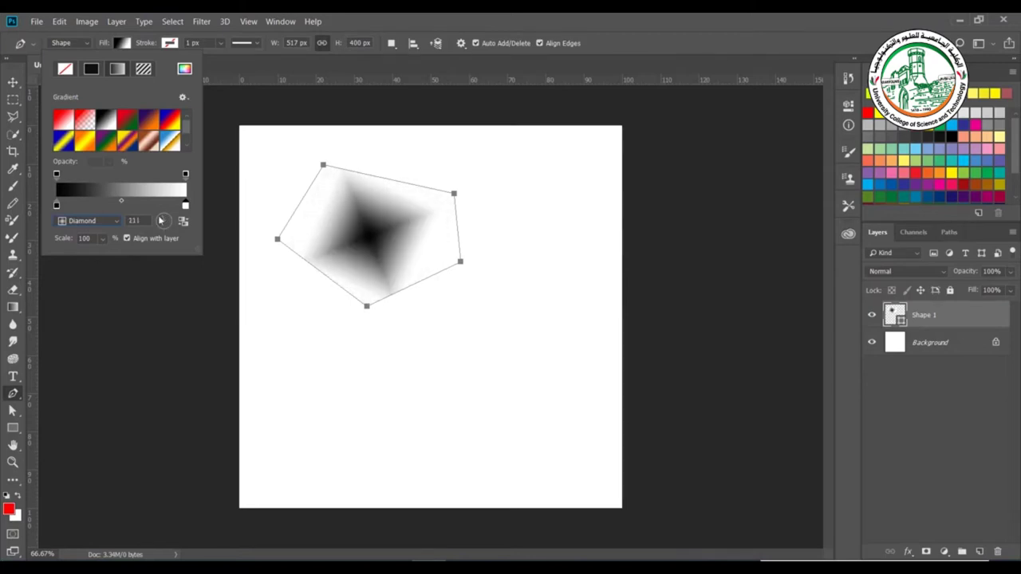
click(101, 240)
drag(104, 256, 102, 255)
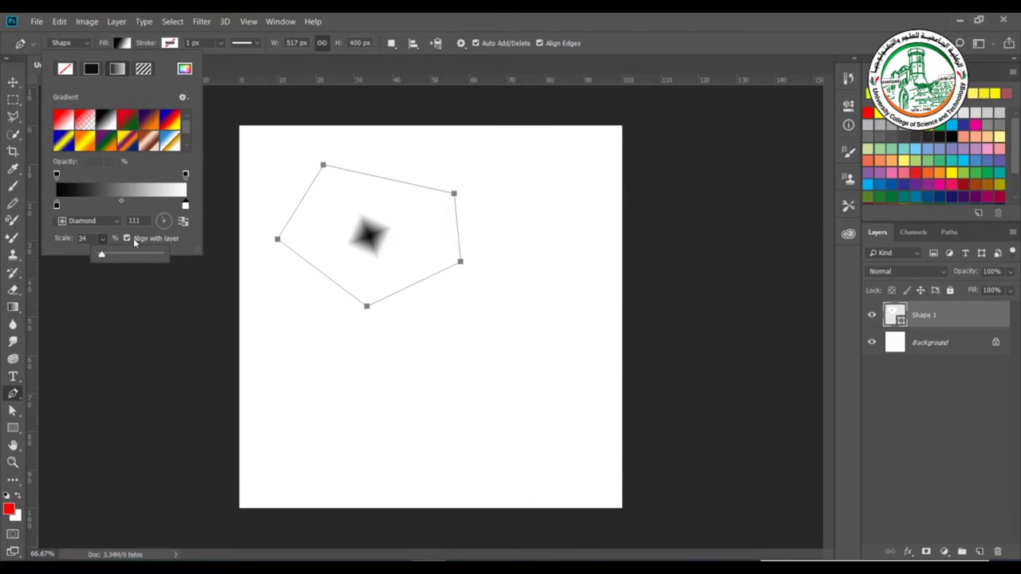
Toggle the gradient's alignment with the layer, ending with it enabled, and reverse the gradient colours and restore their order.
click(133, 237)
click(133, 238)
click(133, 237)
click(133, 238)
click(134, 238)
click(185, 222)
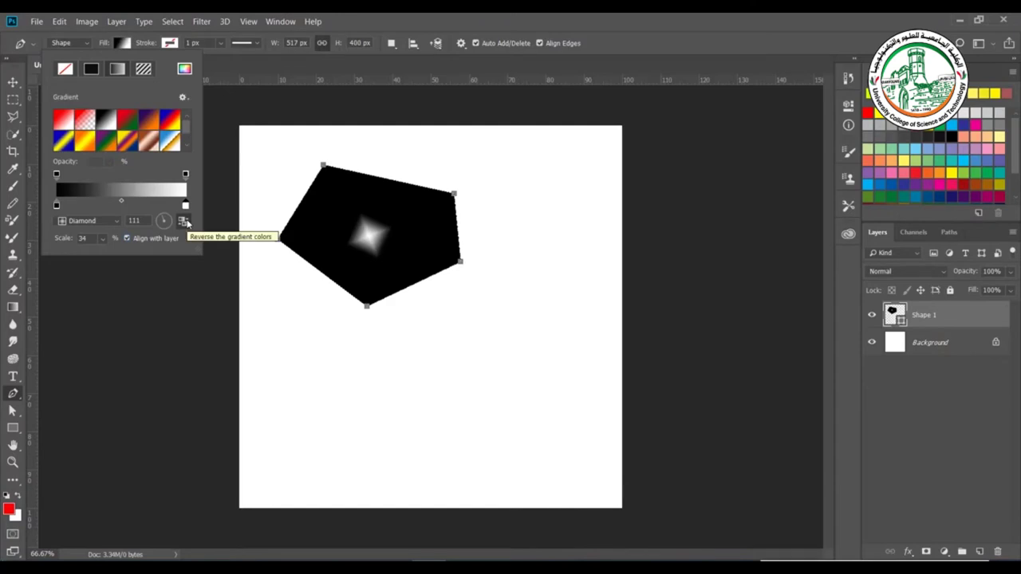
click(183, 221)
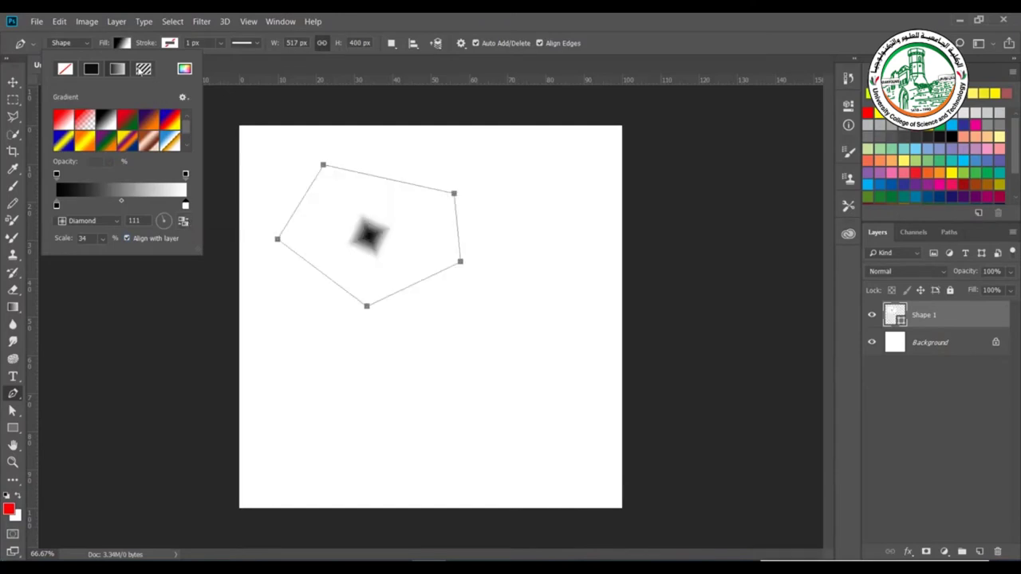
Switch the pentagon's fill to a pattern, try several presets, and settle on the concentric squares pattern.
click(143, 68)
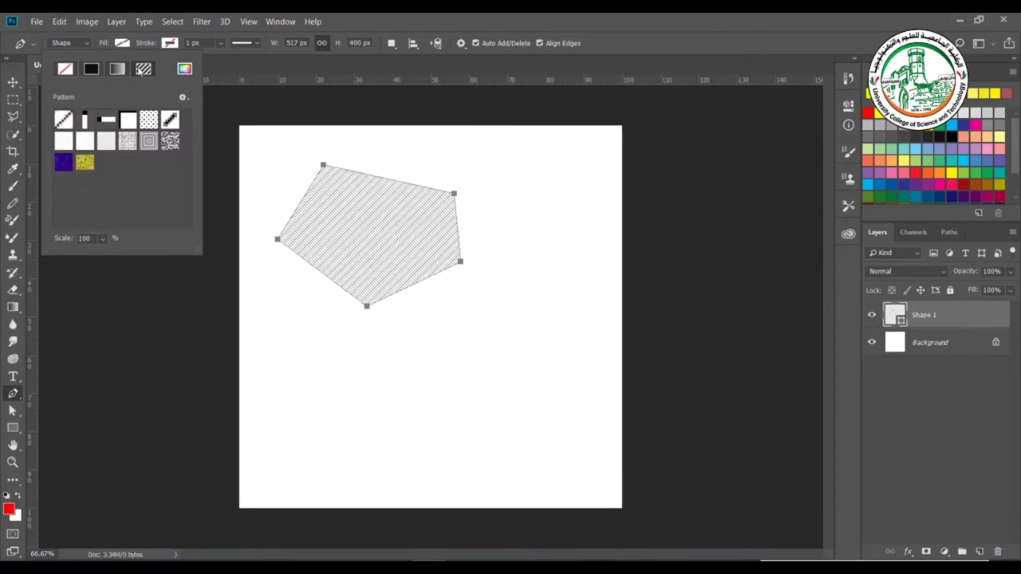
click(86, 163)
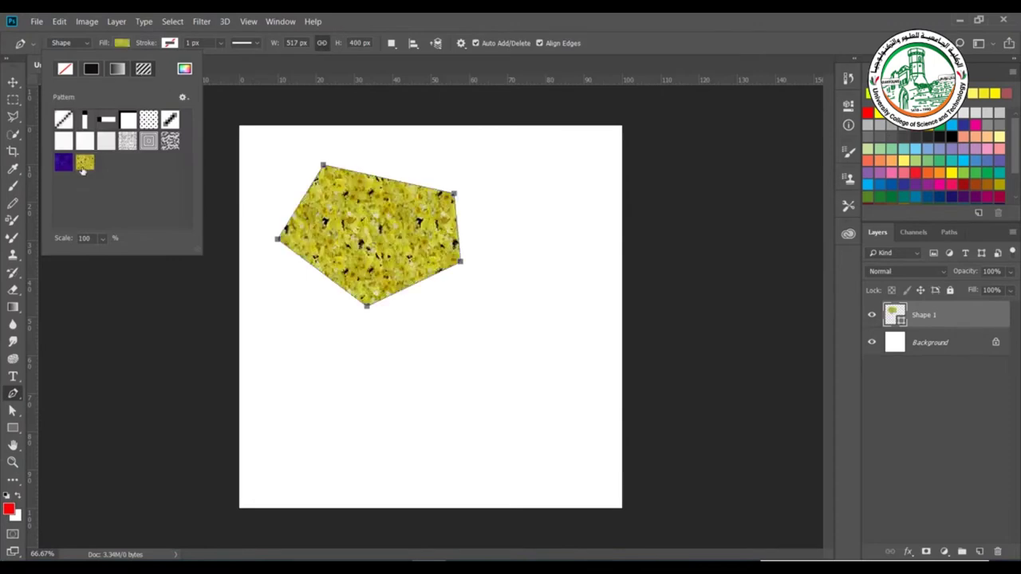
click(67, 165)
click(85, 144)
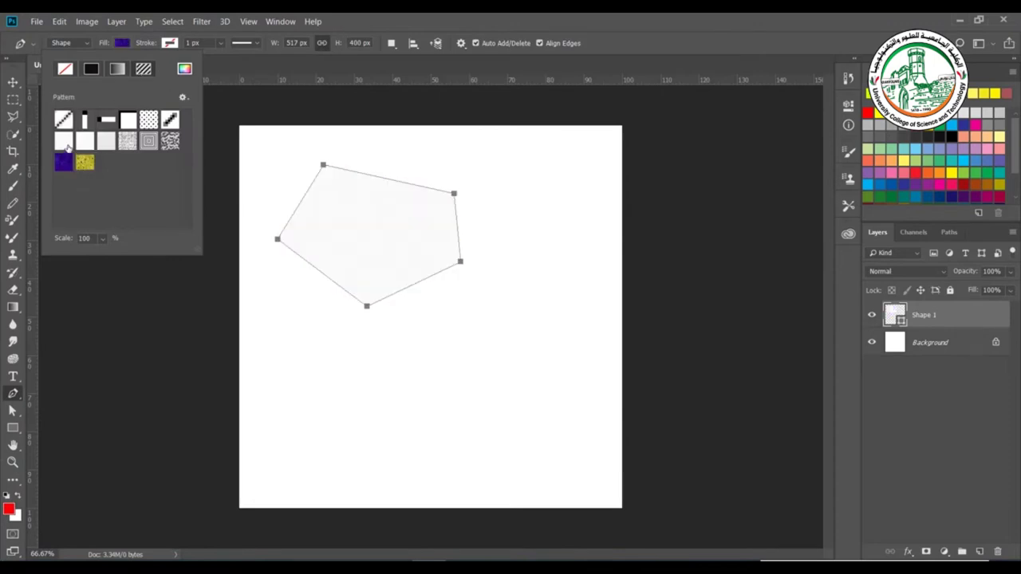
click(112, 140)
click(130, 142)
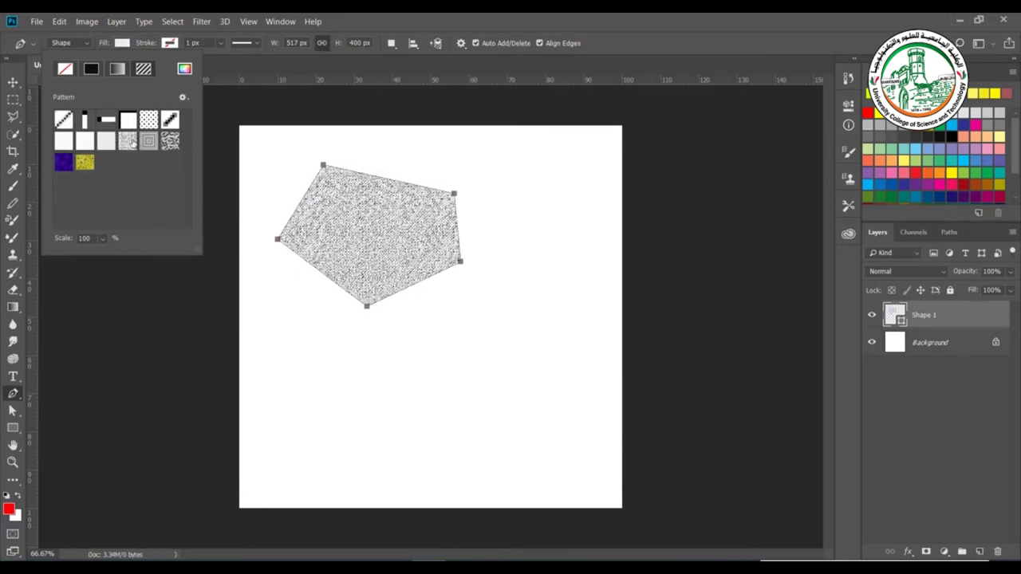
click(147, 142)
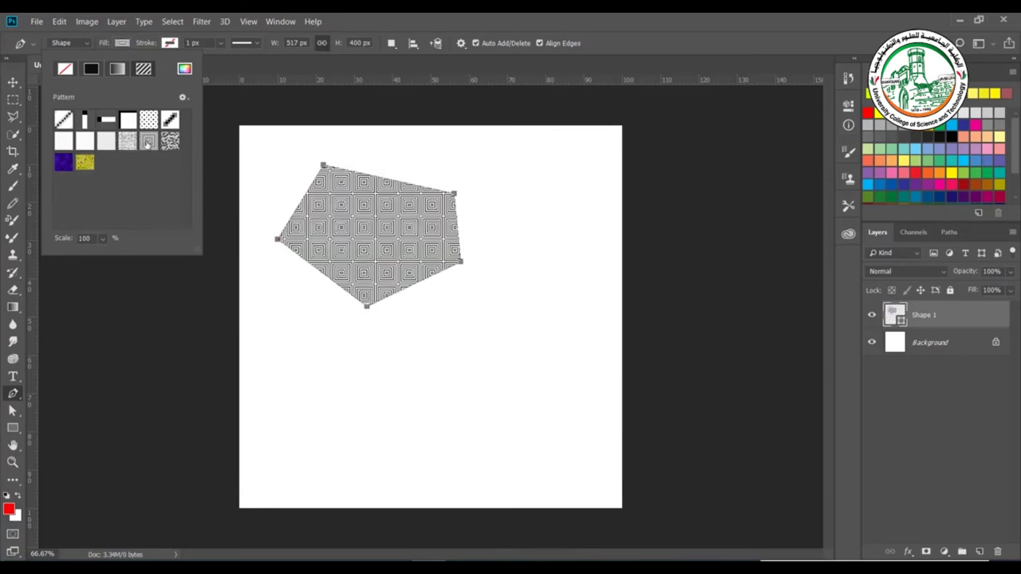
Increase the scale of the concentric squares pattern to 144%.
click(102, 238)
mouse_move(102, 255)
mouse_down()
mouse_move(124, 264)
mouse_move(109, 263)
mouse_up()
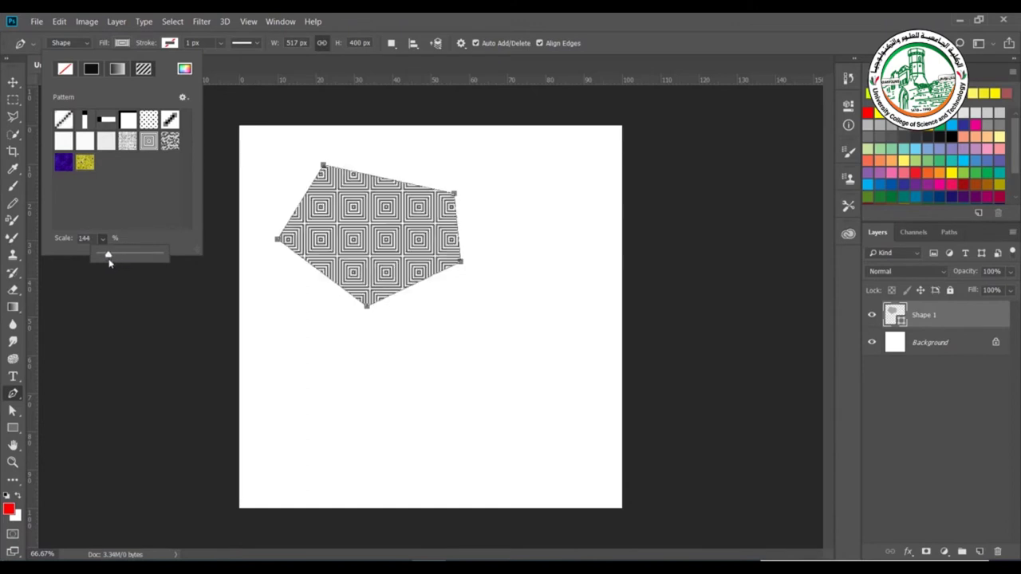
click(138, 188)
Look at the pattern presets in the Preset Manager and close it without loading any.
click(182, 97)
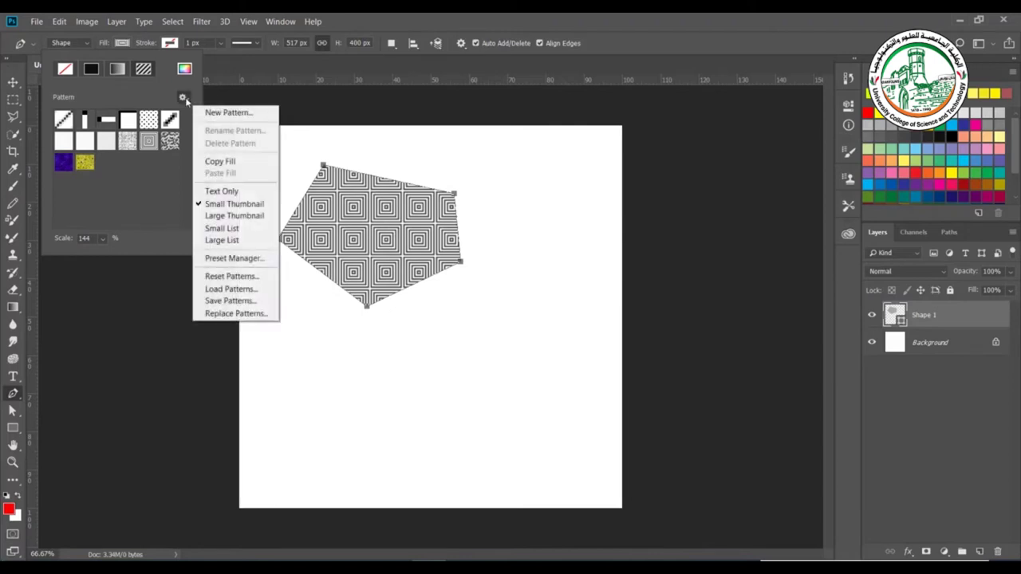
click(235, 258)
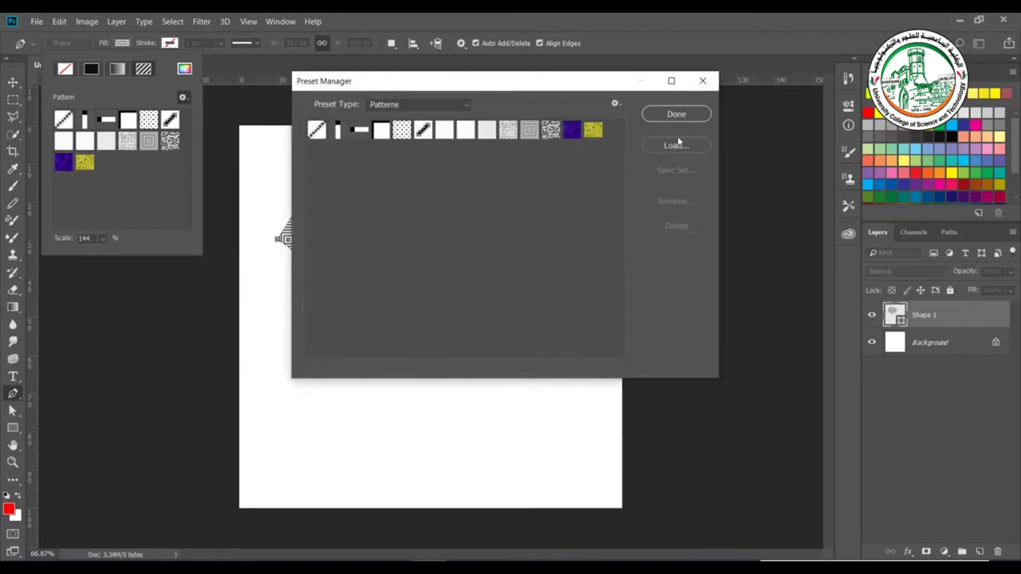
click(677, 114)
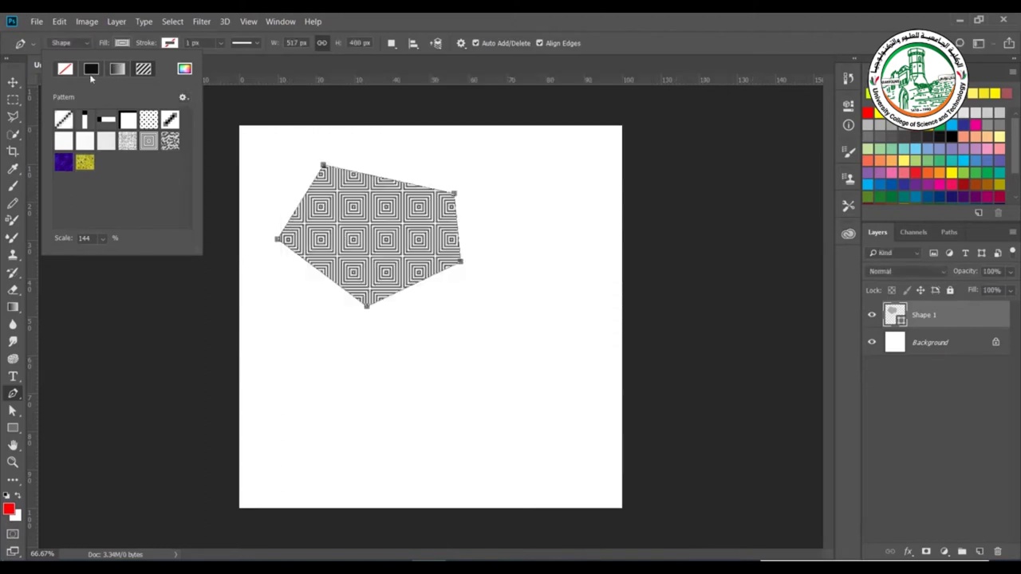
Switch the pentagon's fill back to a solid colour and make it yellow.
click(91, 70)
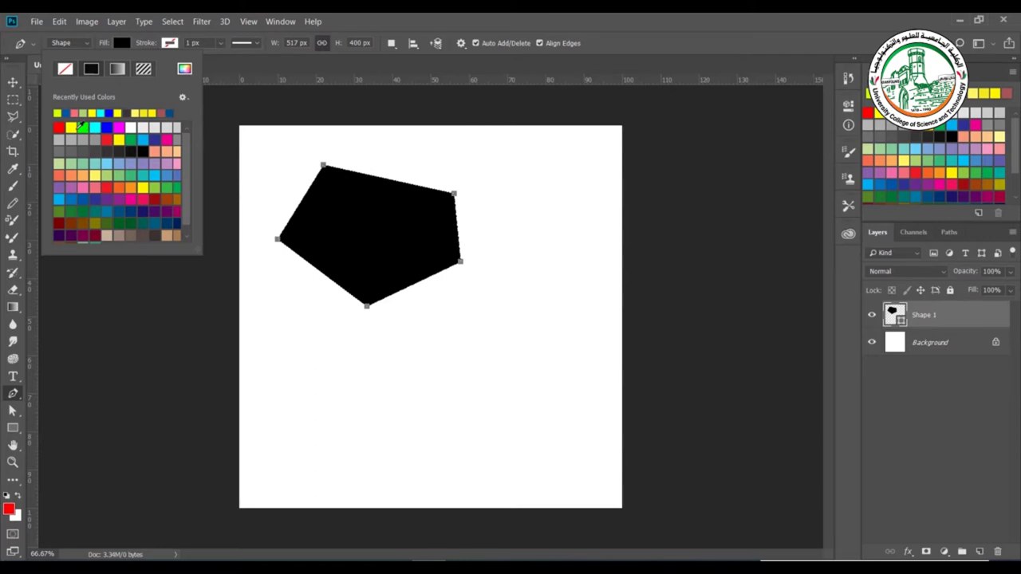
click(70, 127)
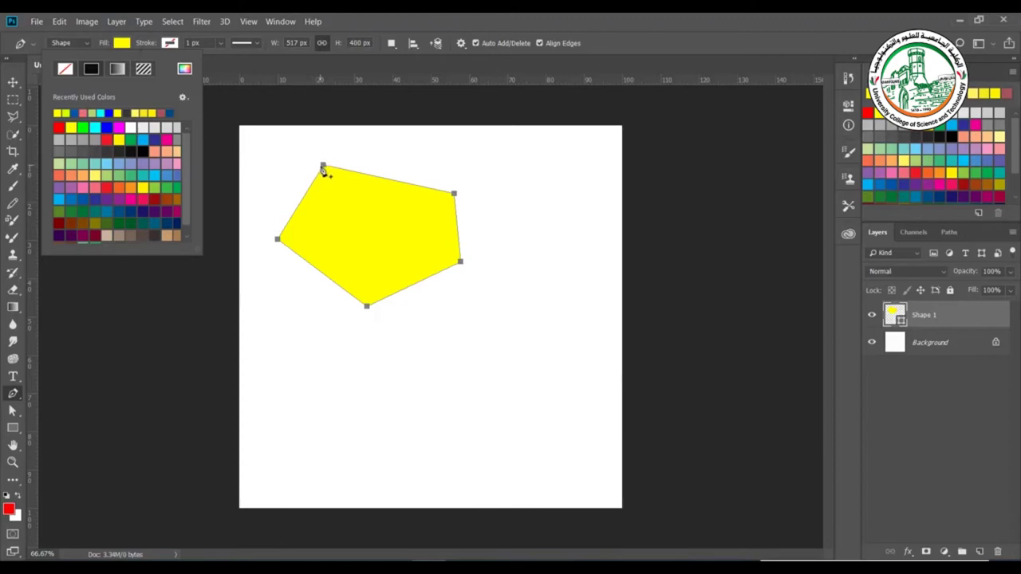
Increase the pentagon's stroke width to 6.99 px.
click(169, 44)
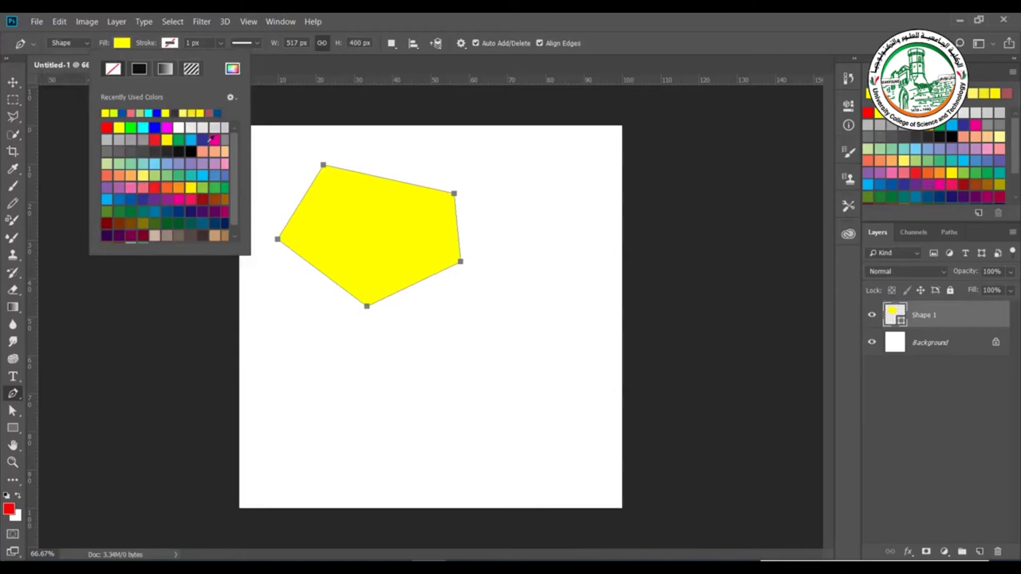
click(209, 41)
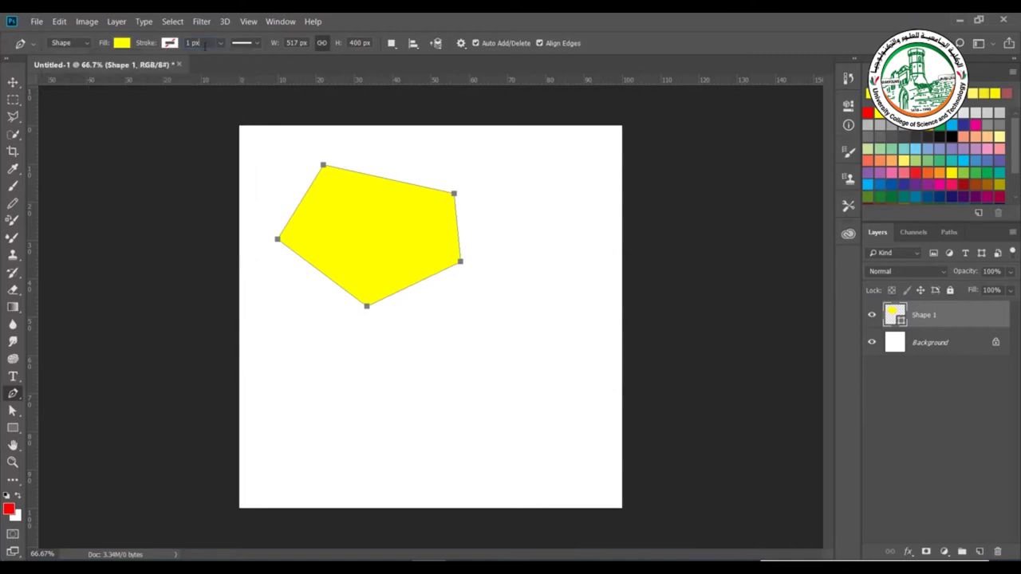
click(221, 44)
drag(224, 60, 226, 62)
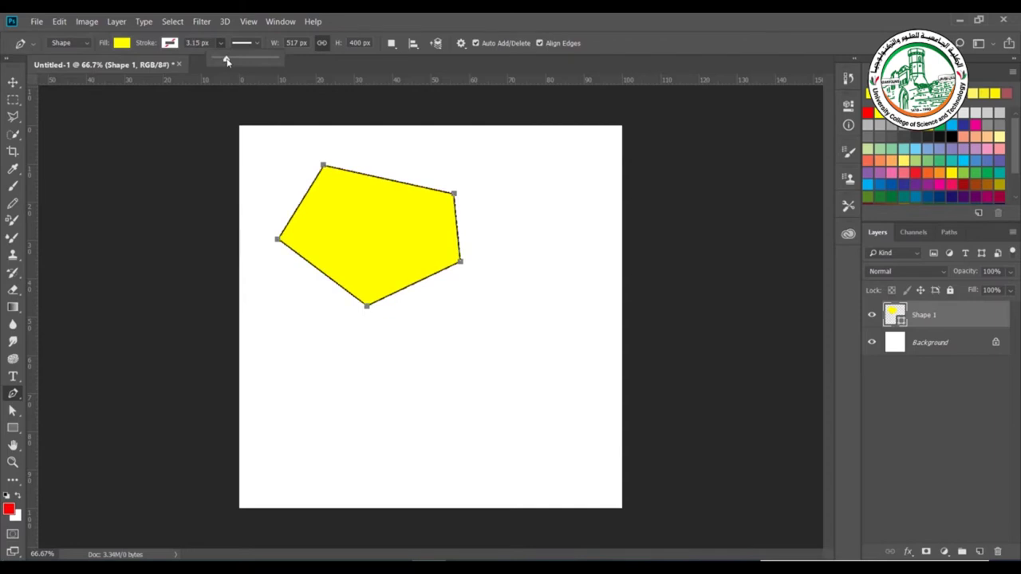
drag(227, 61, 229, 62)
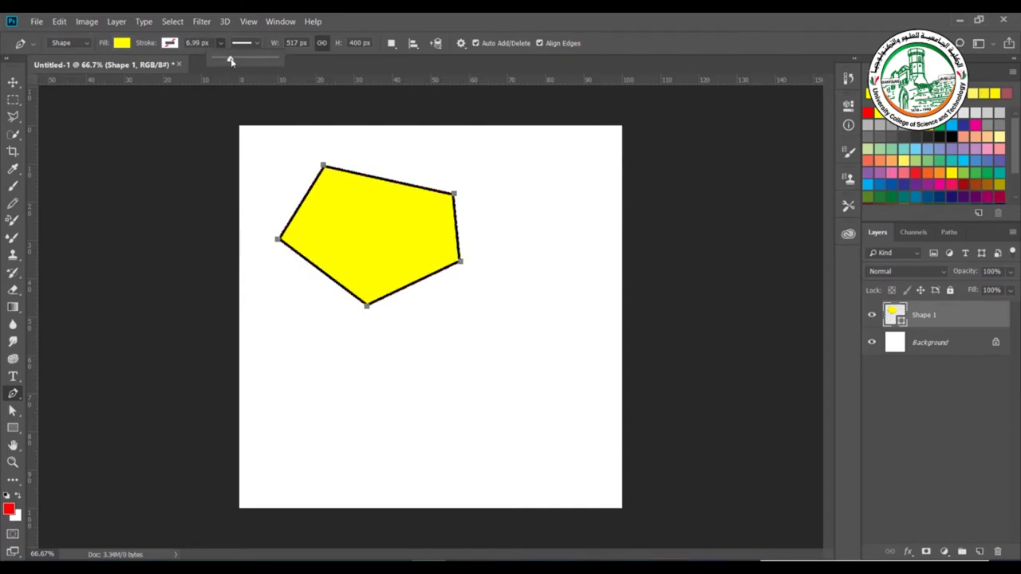
Colour the pentagon's stroke blue and widen it to about 15 px.
click(174, 44)
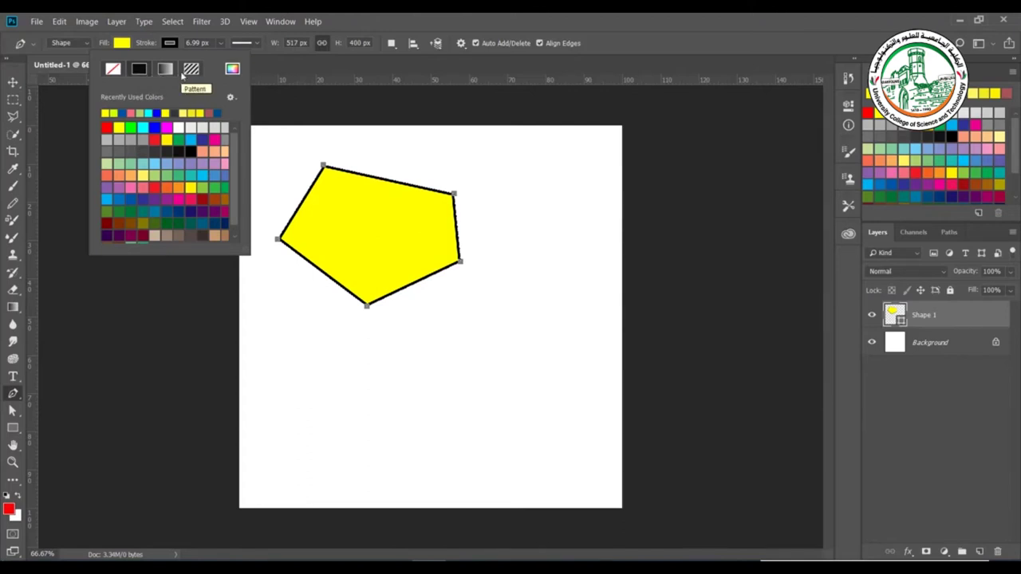
click(155, 128)
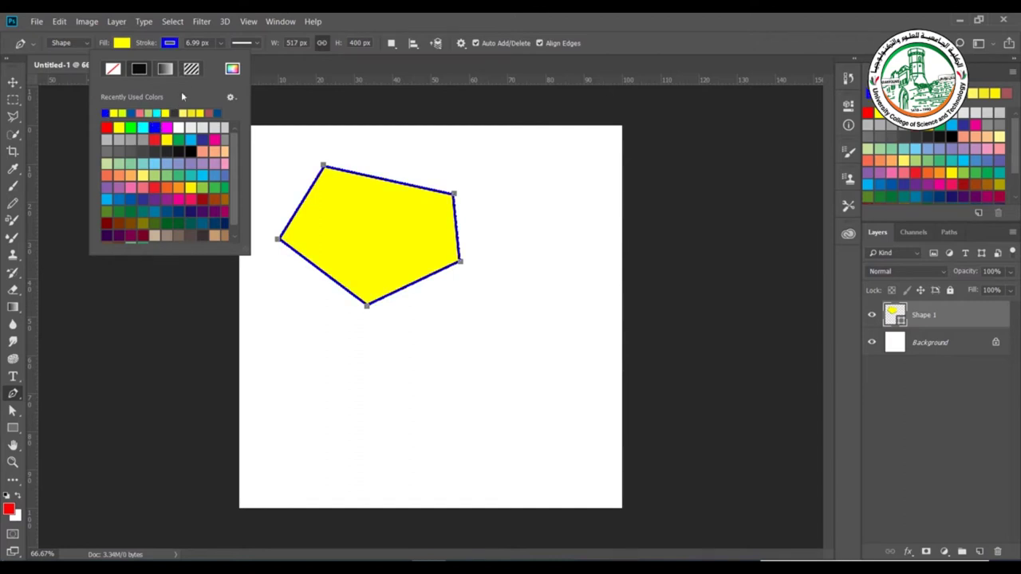
click(218, 43)
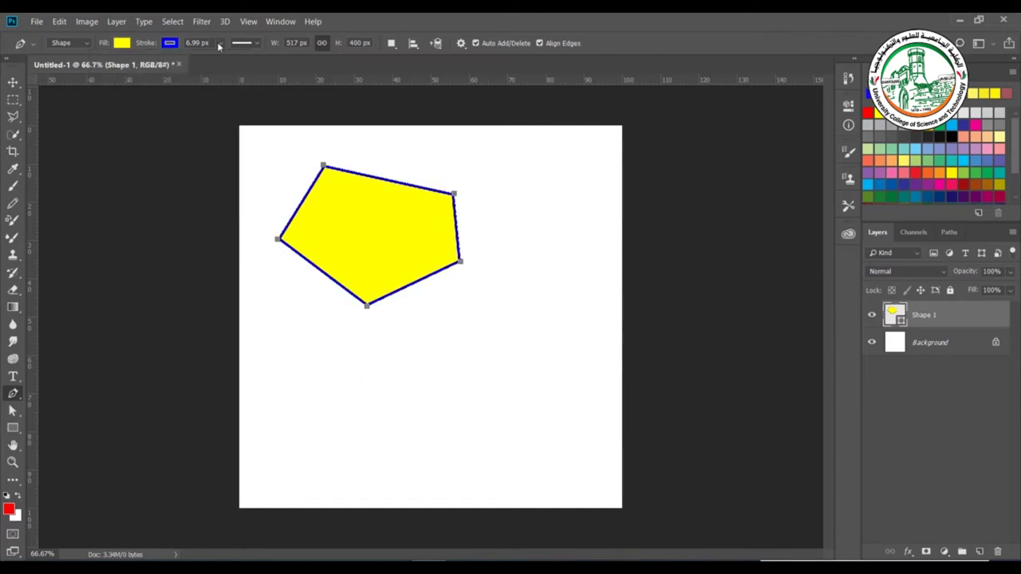
click(219, 44)
drag(225, 61, 234, 62)
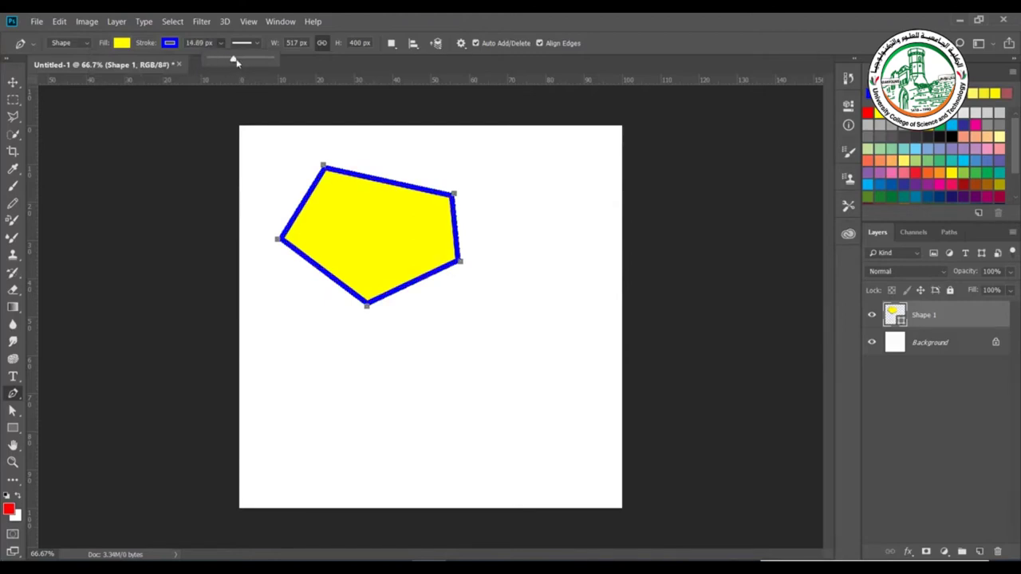
Try the dashed line type on the pentagon's stroke, and change it to the dotted one.
click(245, 46)
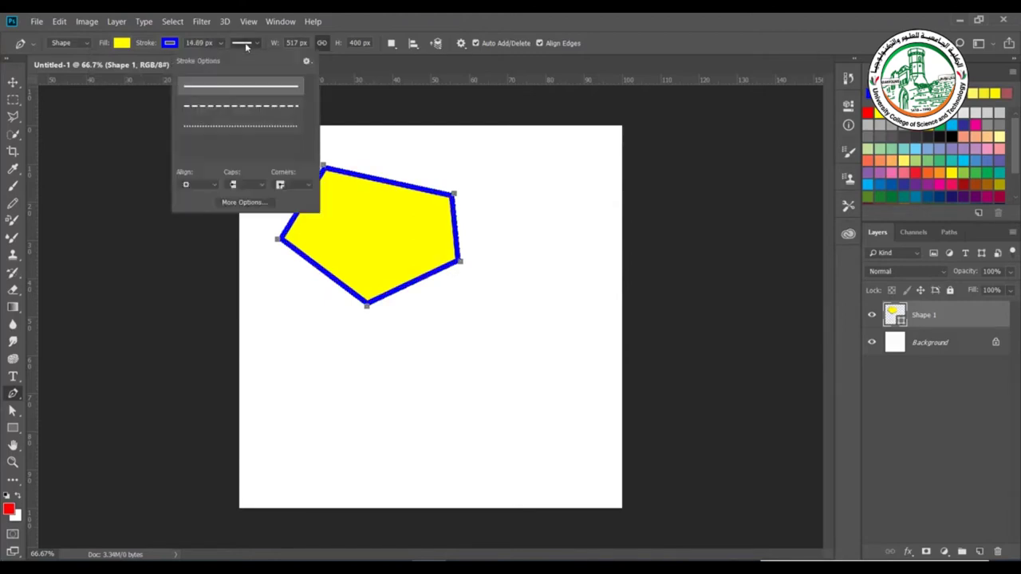
click(214, 106)
click(215, 125)
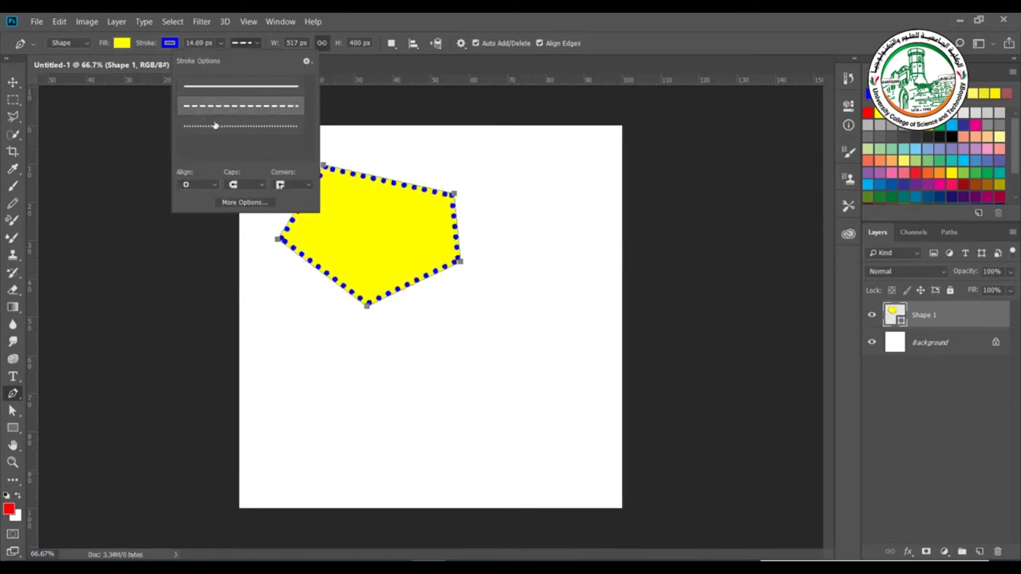
Open the detailed stroke settings for the pentagon and apply the solid line preset.
click(243, 202)
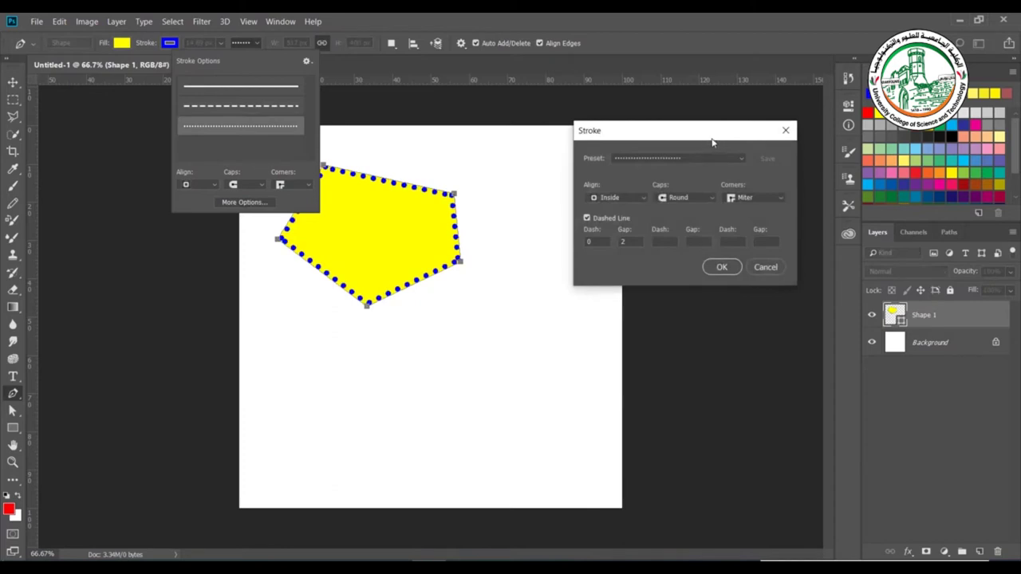
click(698, 159)
click(670, 177)
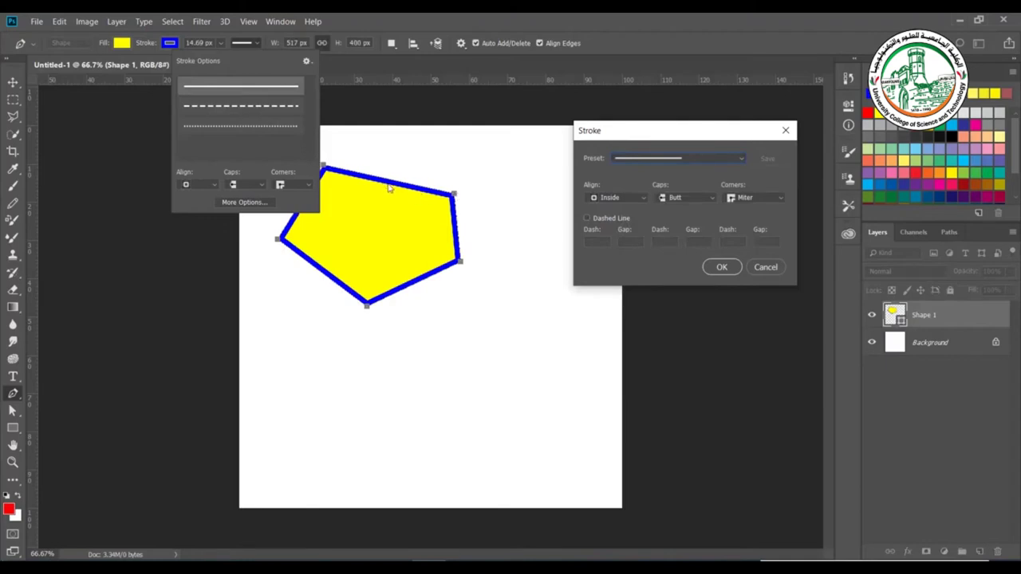
Try the Outside and Center alignments on the pentagon's stroke, and set it back to Outside.
click(627, 198)
click(615, 229)
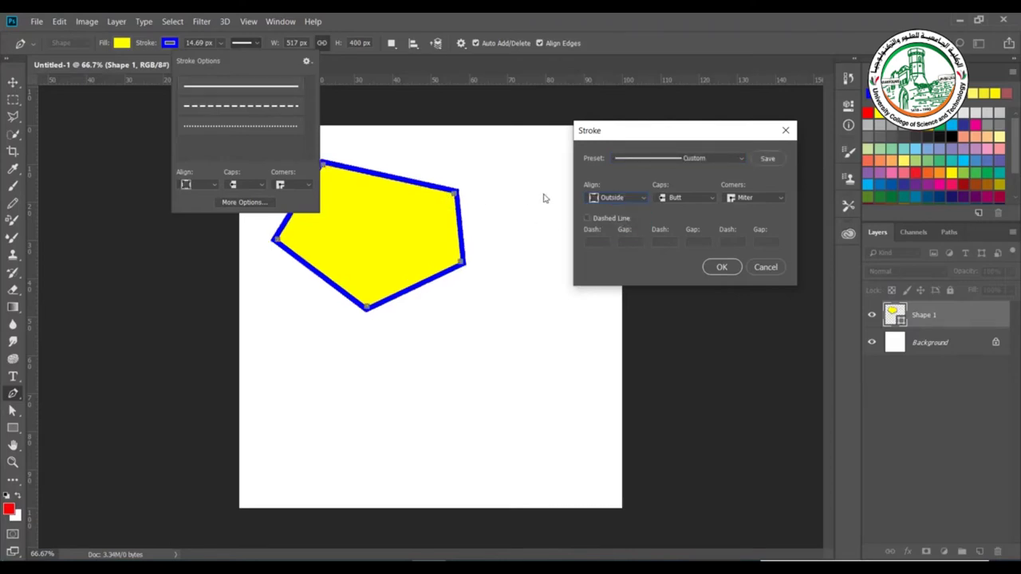
click(628, 199)
click(612, 217)
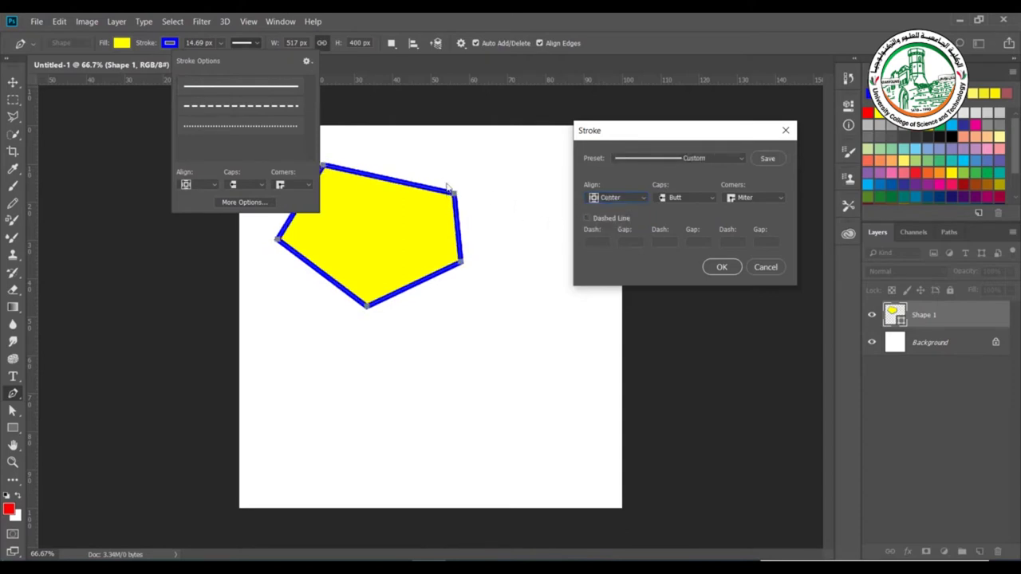
click(603, 198)
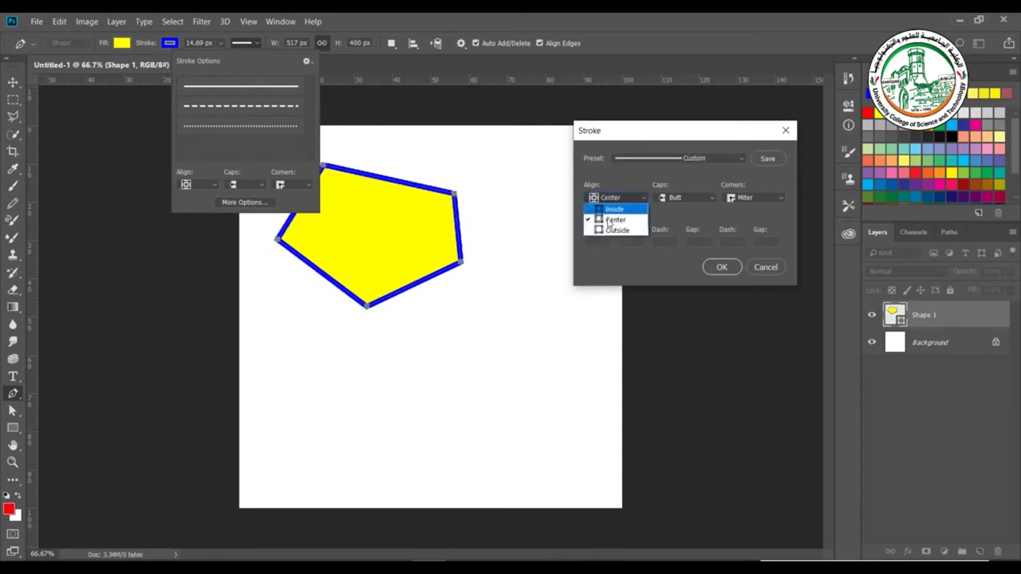
click(613, 230)
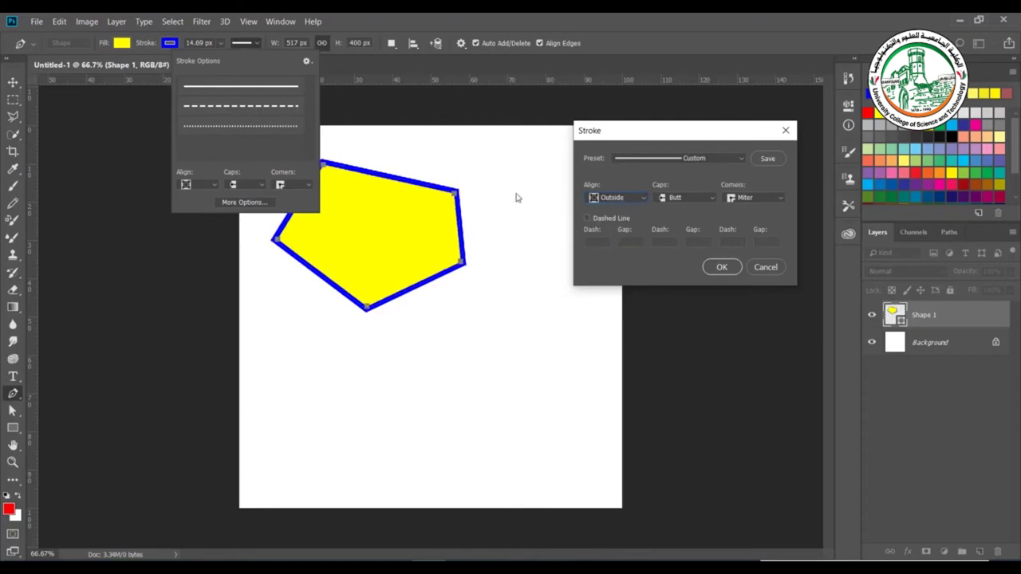
Try round corners on the pentagon's stroke, and change them to Bevel.
click(737, 198)
click(743, 220)
click(762, 201)
click(742, 231)
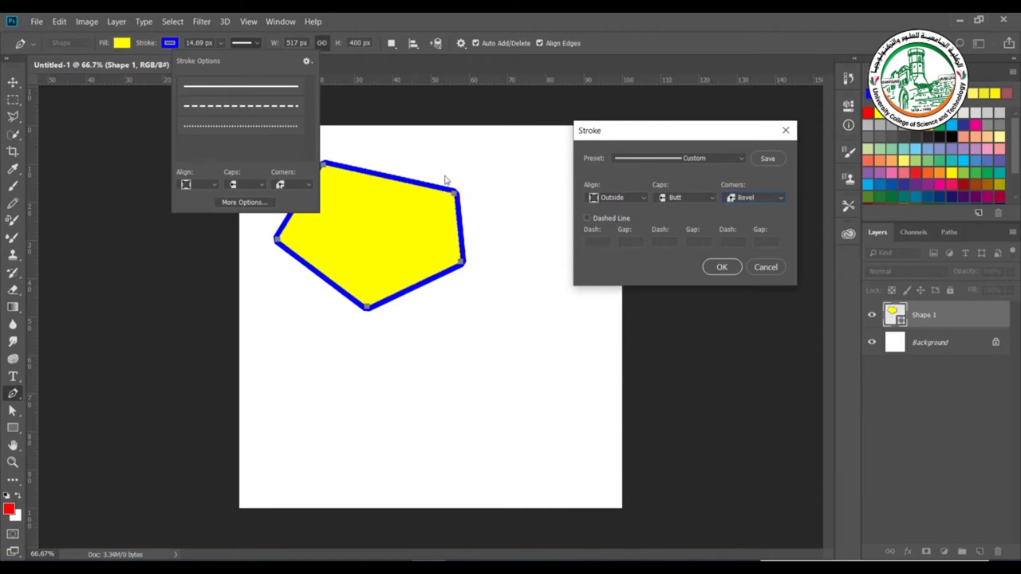
click(752, 199)
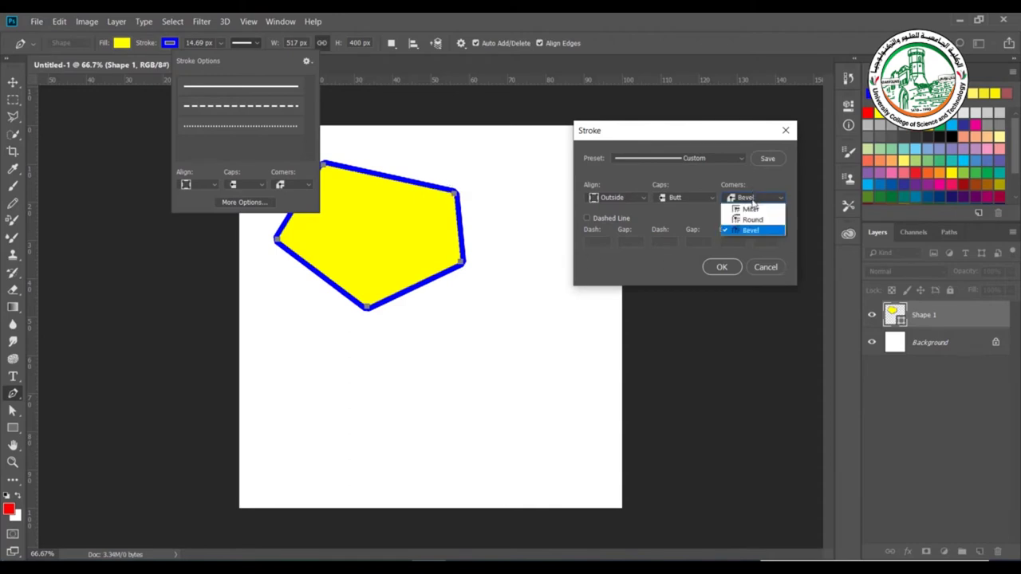
Apply the dashed line preset to the pentagon's stroke and set its dash length to 2.
click(660, 162)
click(660, 161)
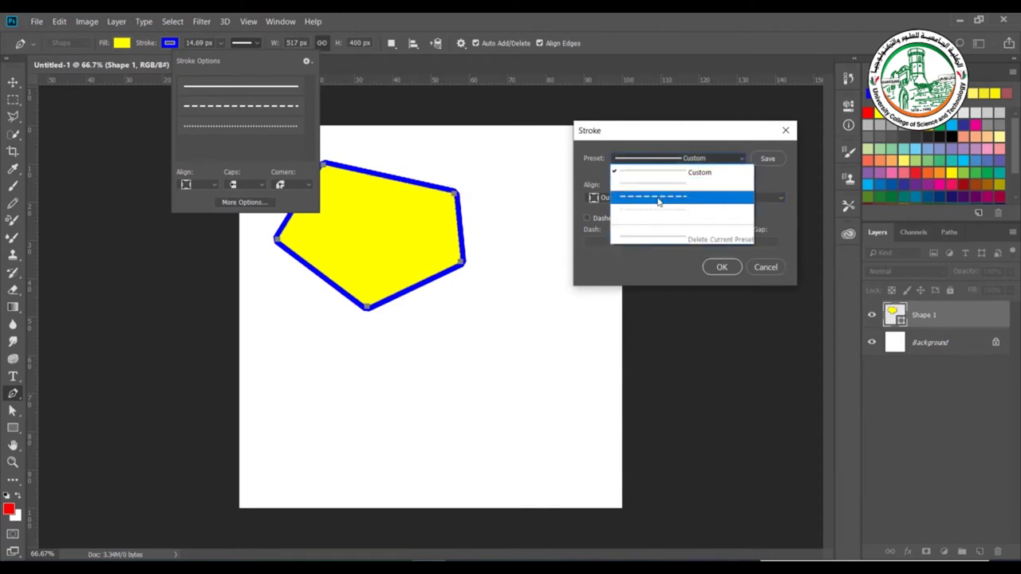
click(659, 197)
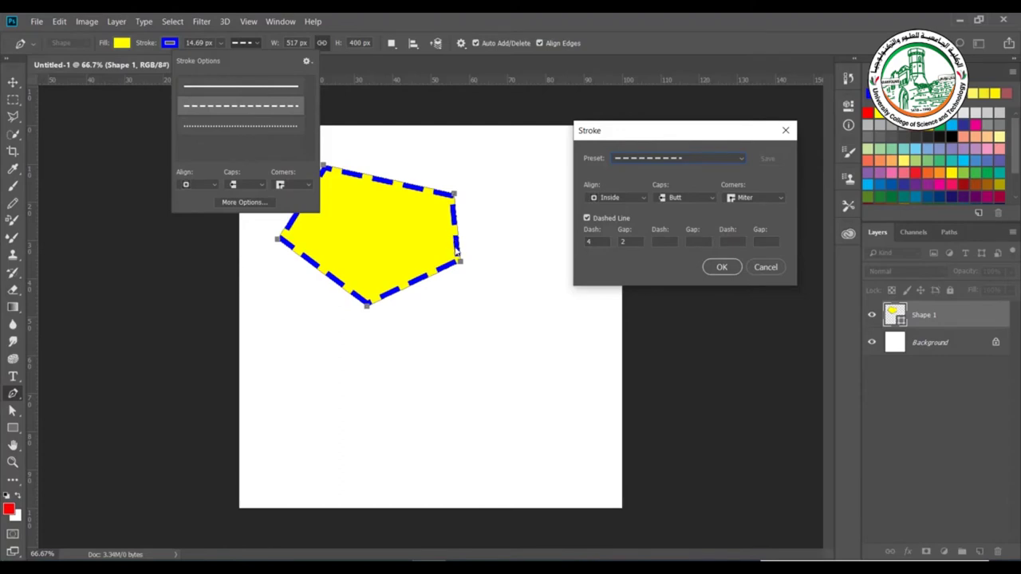
drag(605, 239, 570, 240)
text(2)
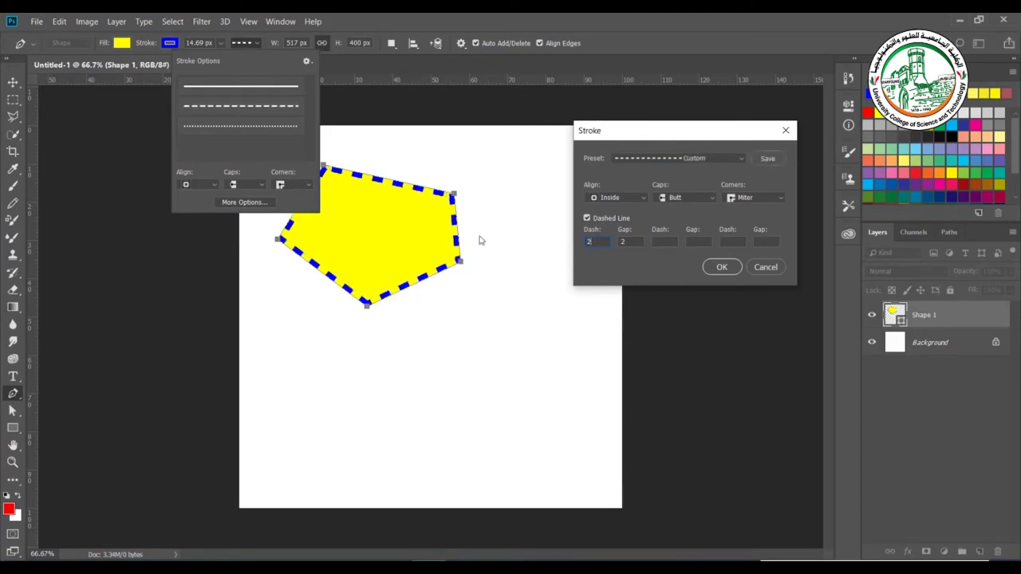
key(Tab)
Toggle the dashed line off and back on, and accept the stroke settings.
click(610, 219)
click(610, 218)
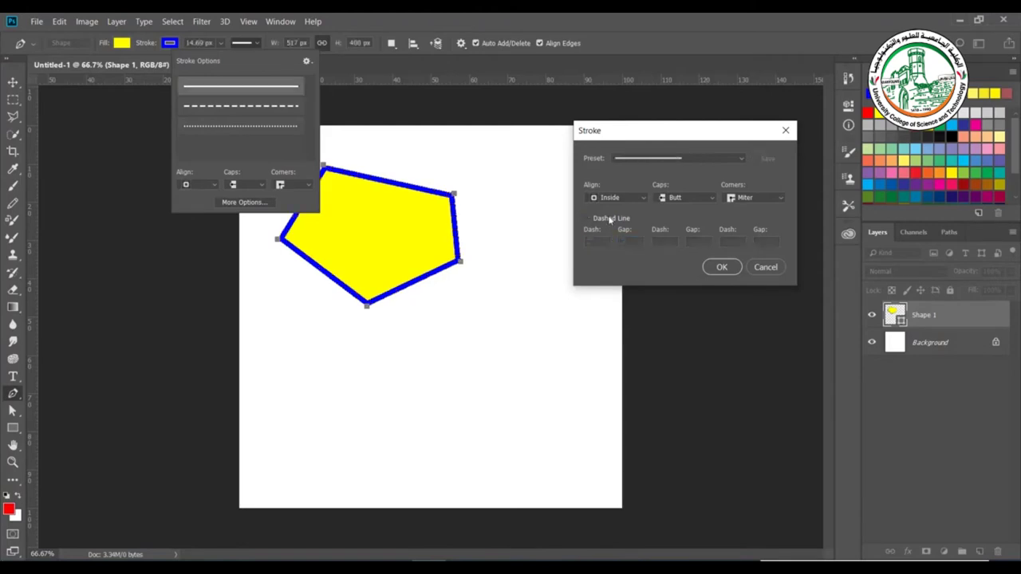
click(610, 219)
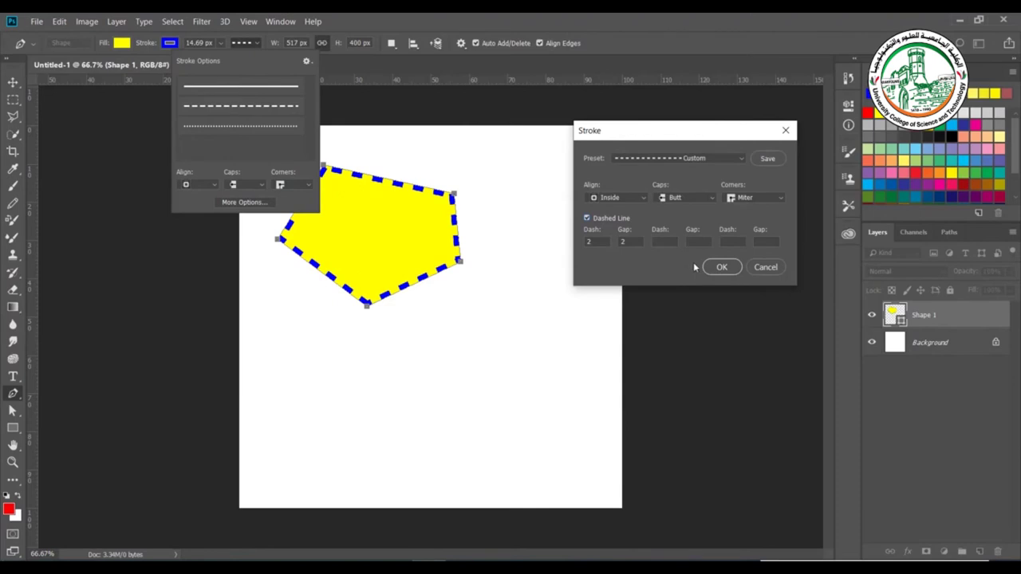
click(720, 268)
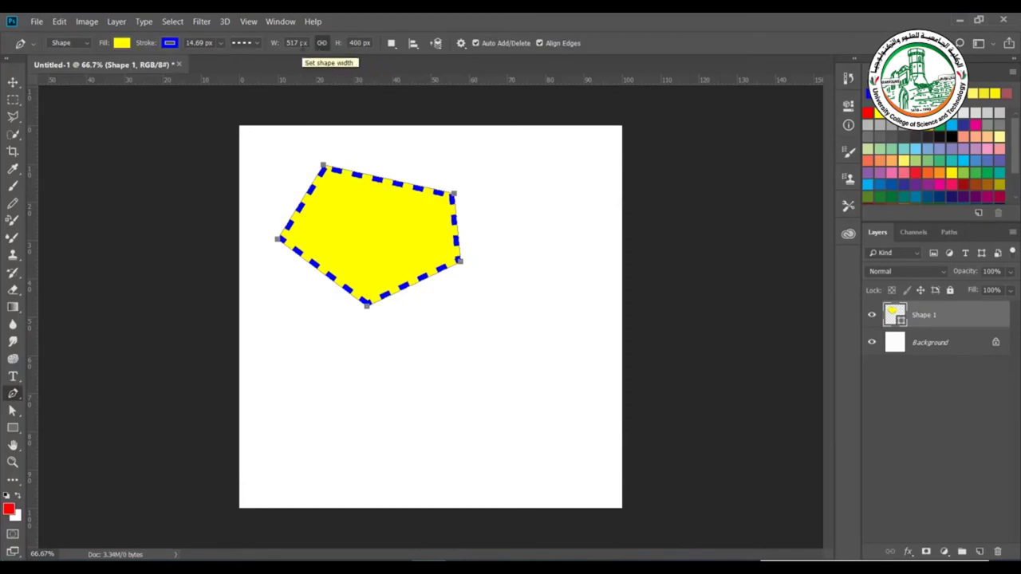
Enlarge the pentagon to 700 px wide with linked proportions, and set its height back to 400 px.
click(296, 42)
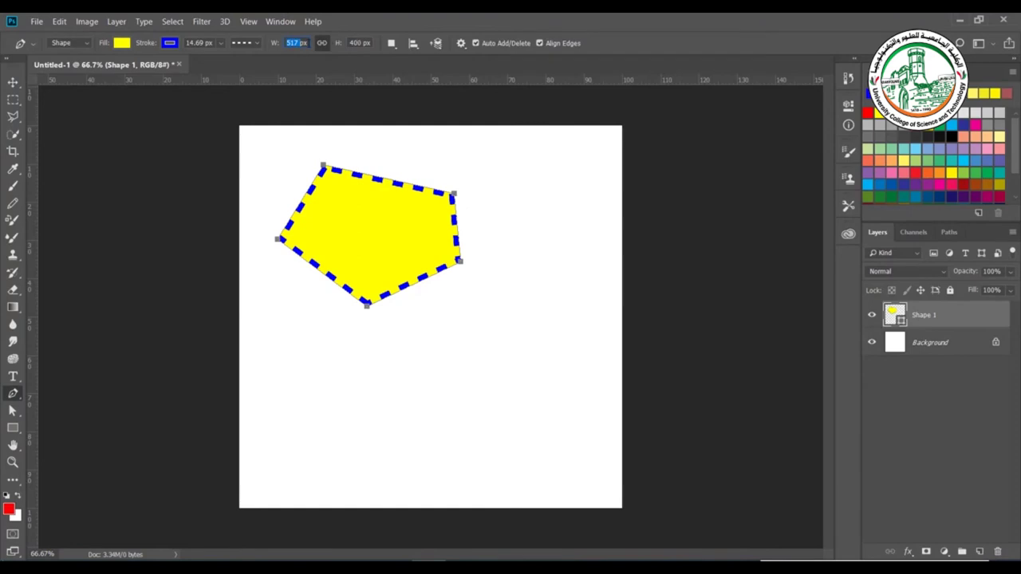
text(700)
key(Return)
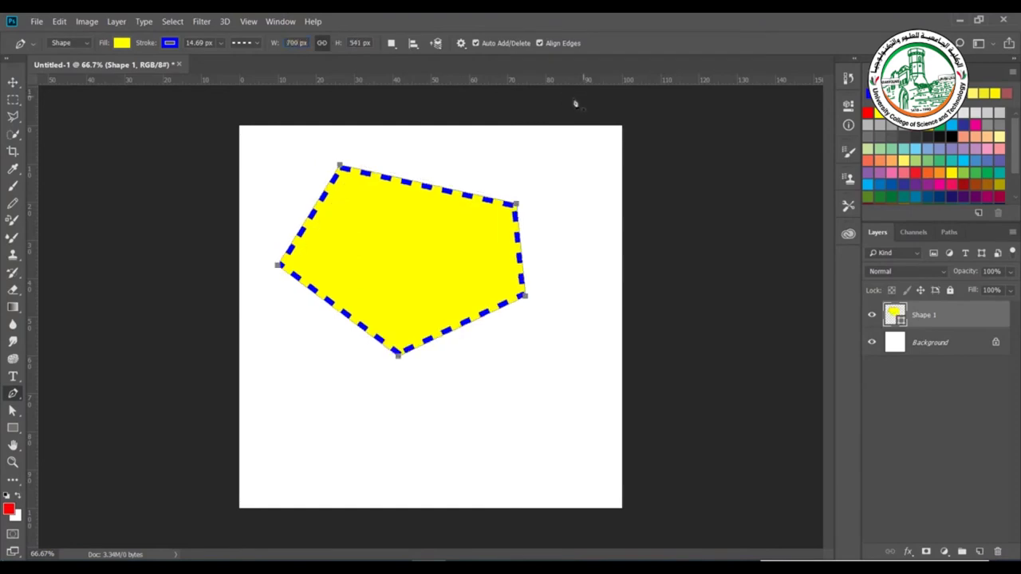
click(359, 42)
text(400)
key(Return)
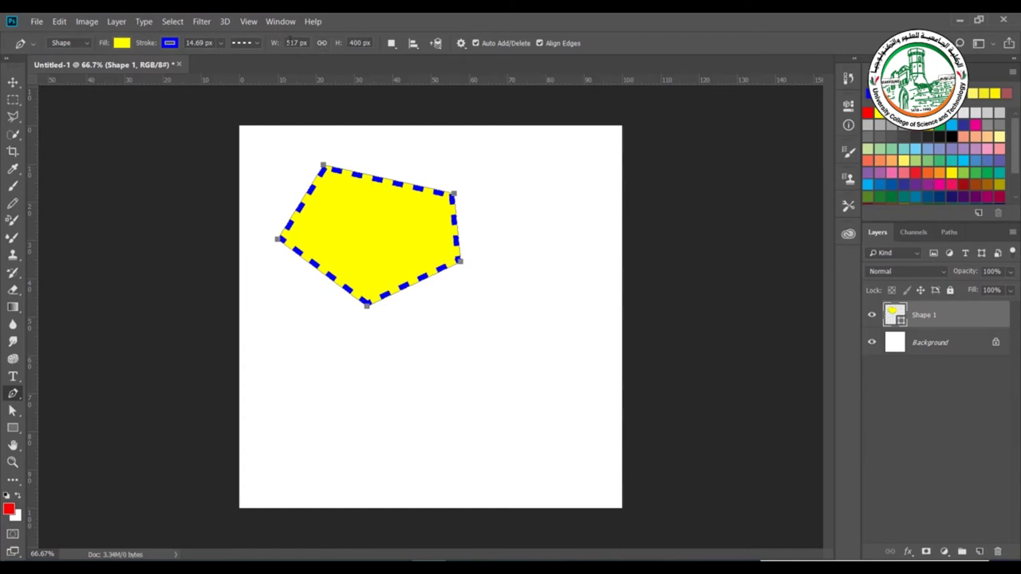
Set the pentagon's width to 600 px with its proportions unlinked.
click(291, 43)
text(8)
key(Return)
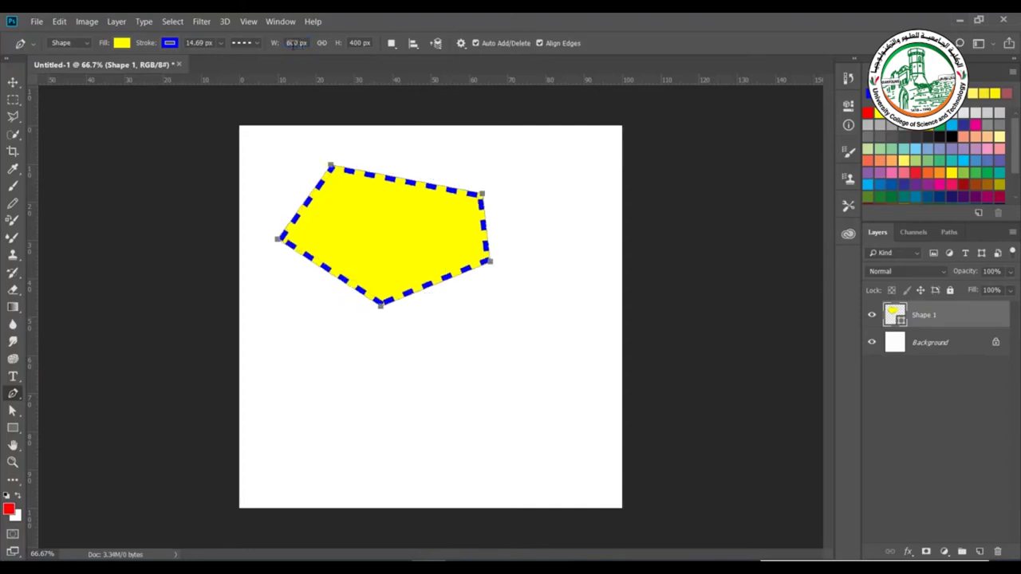
Keep the New Layer path operation and draw a closed curved shape about 365 by 349 px below the pentagon.
click(391, 44)
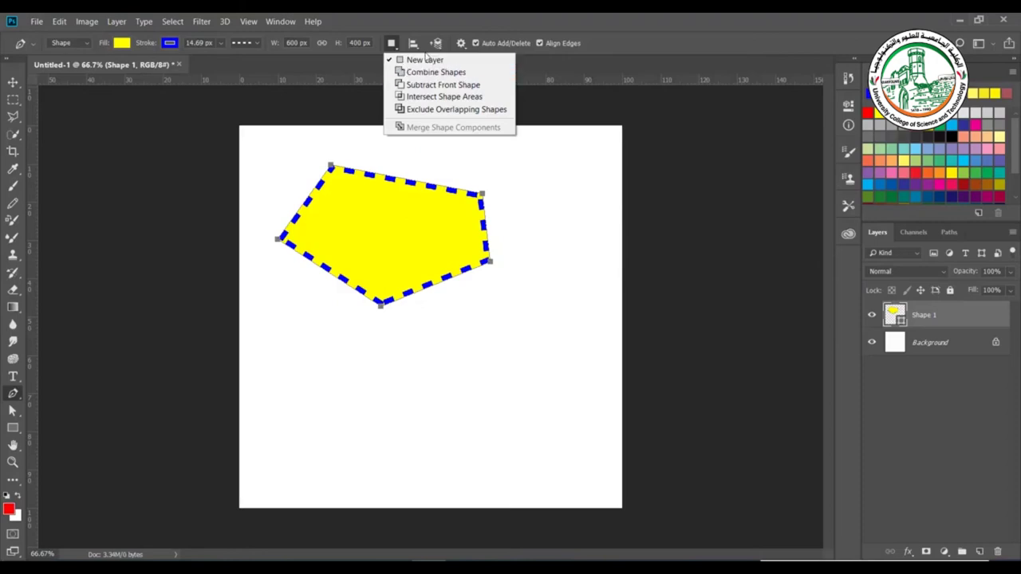
click(427, 57)
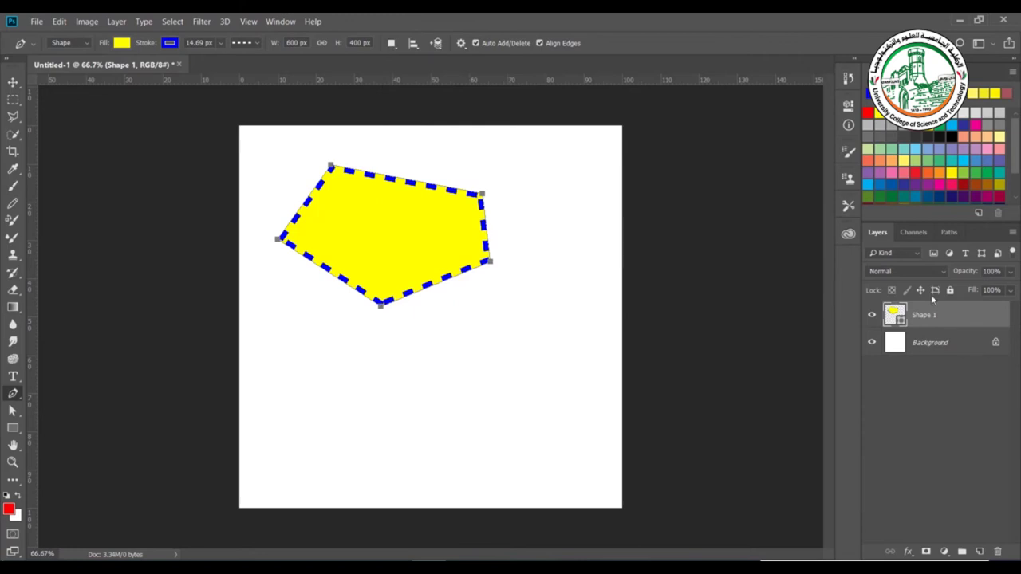
click(263, 418)
drag(289, 400, 282, 474)
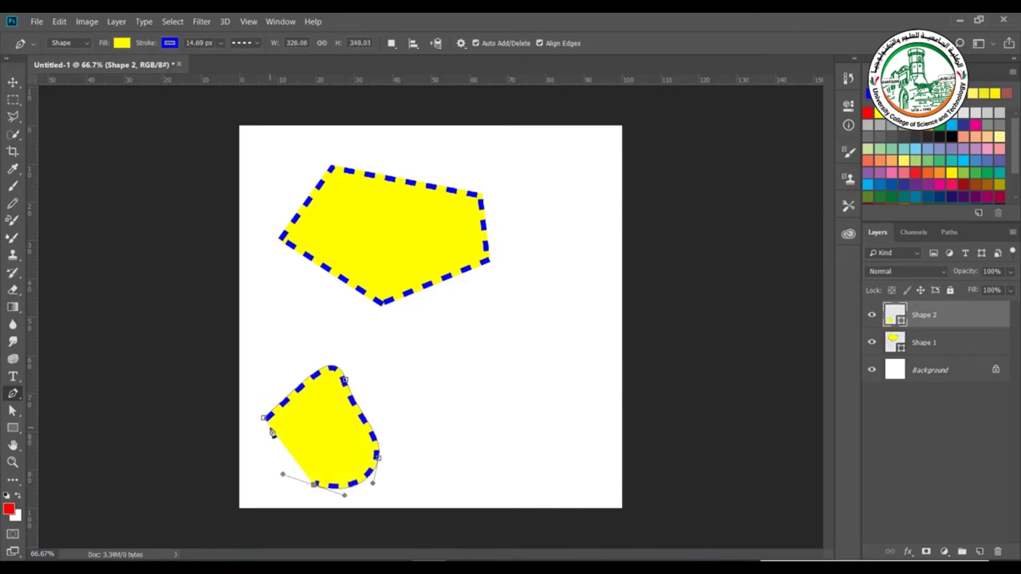
drag(263, 418, 346, 445)
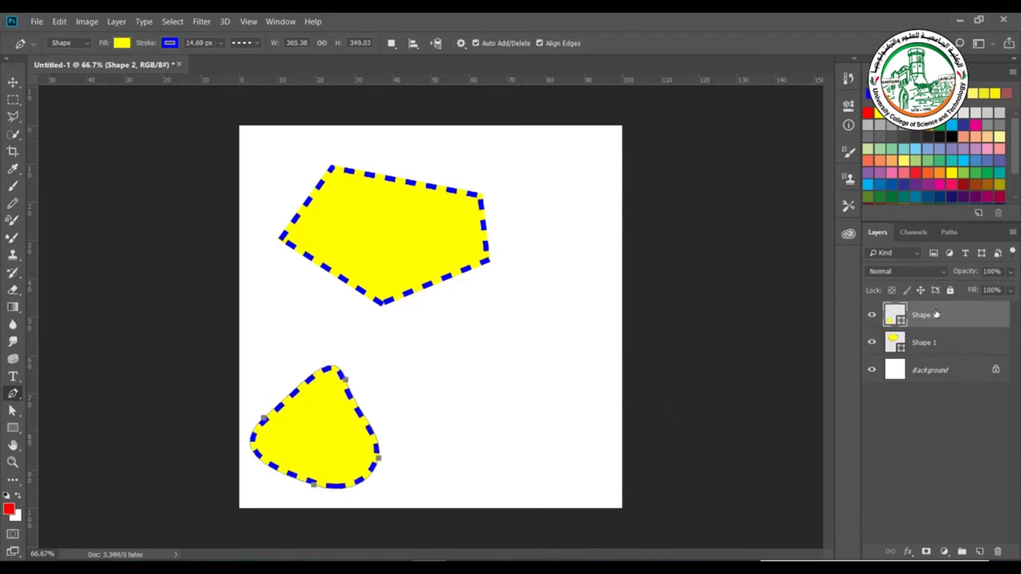
Use Combine Shapes to draw a second closed curve overlapping the right side of the lower shape.
click(396, 43)
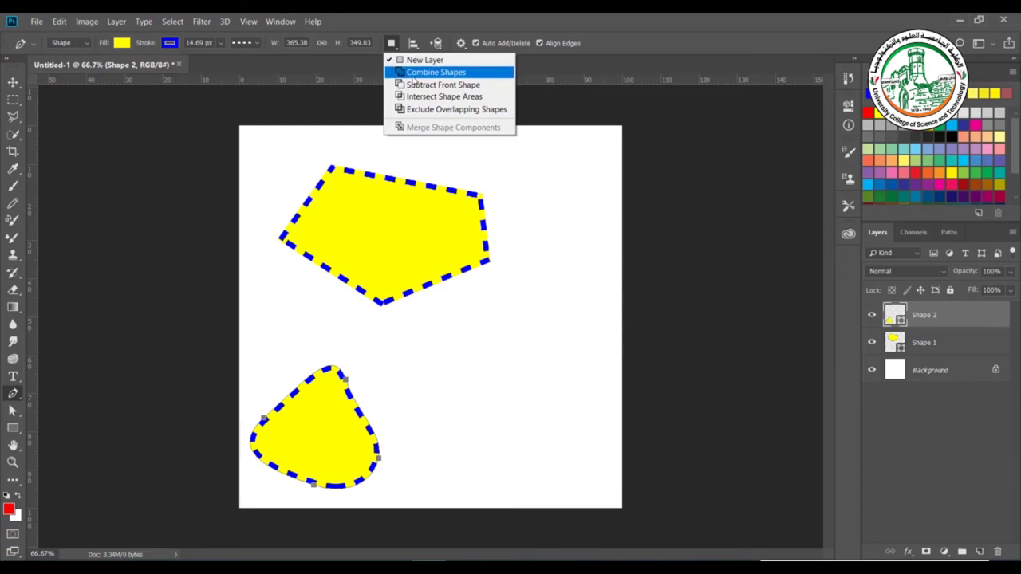
click(413, 74)
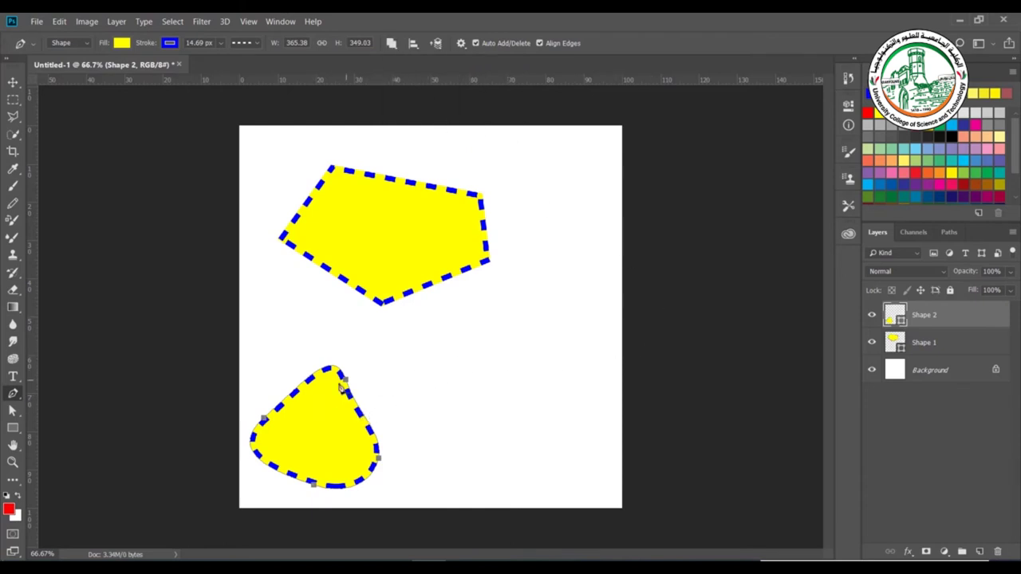
drag(393, 364, 459, 388)
drag(493, 460, 446, 502)
drag(366, 491, 315, 431)
click(393, 364)
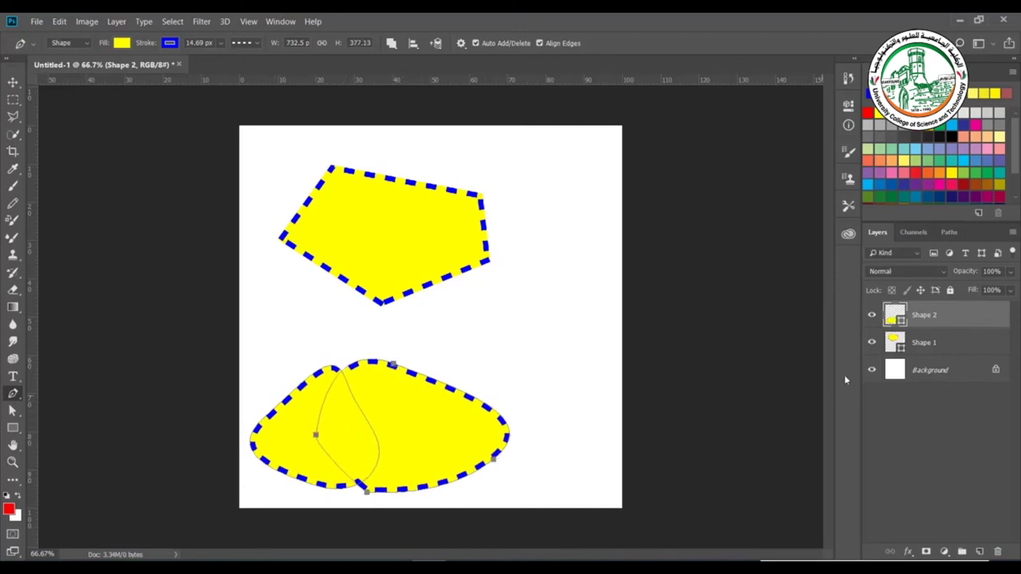
key(v)
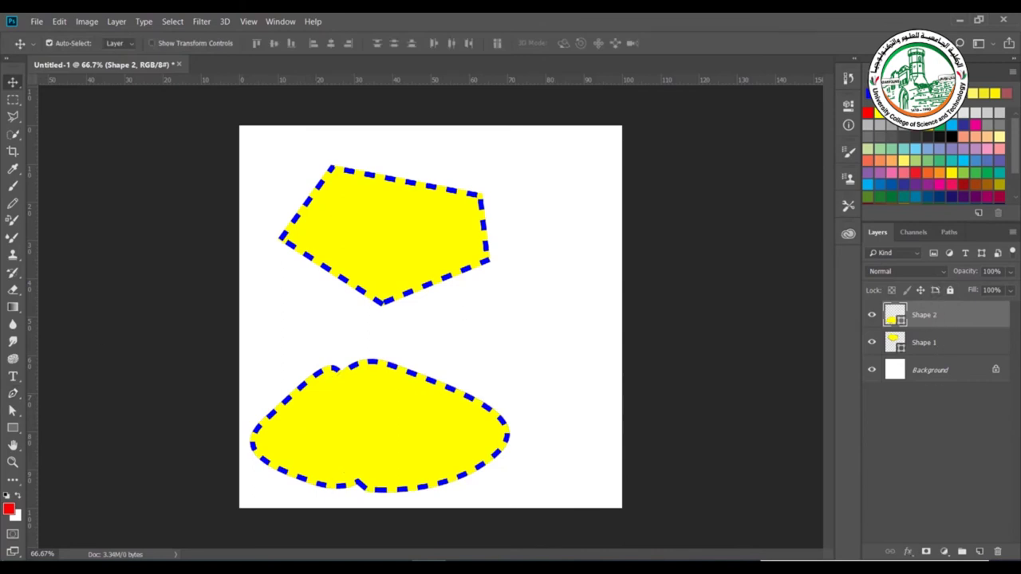
Use Subtract Front Shape to cut a V-shaped notch into the right side of the lower shape, and deselect it.
click(13, 393)
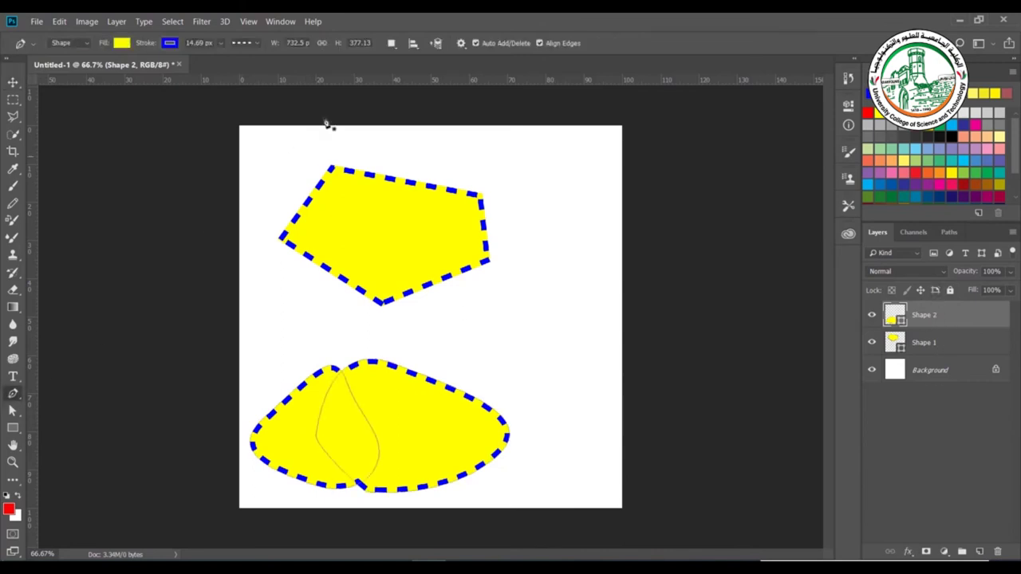
click(392, 42)
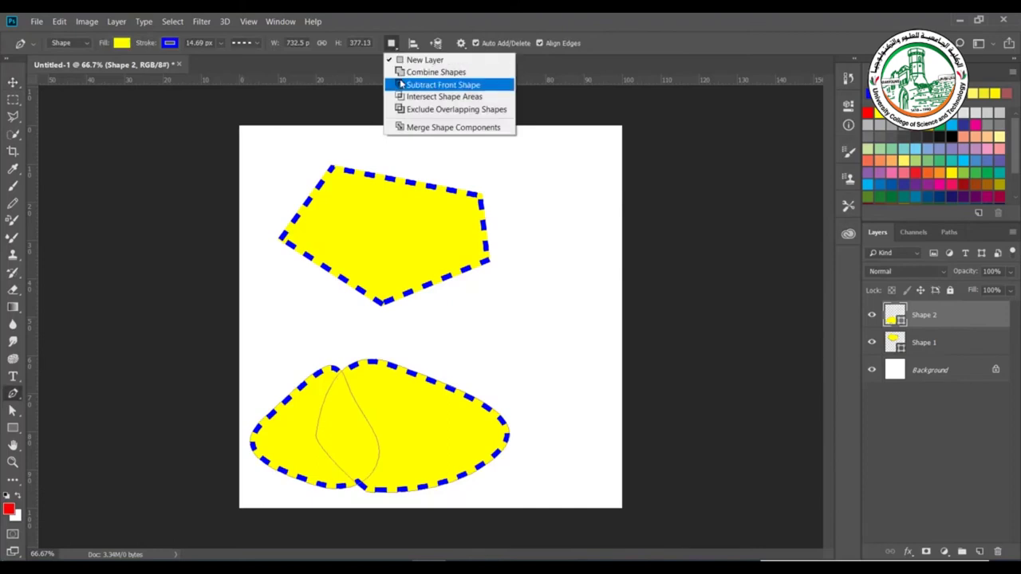
click(401, 84)
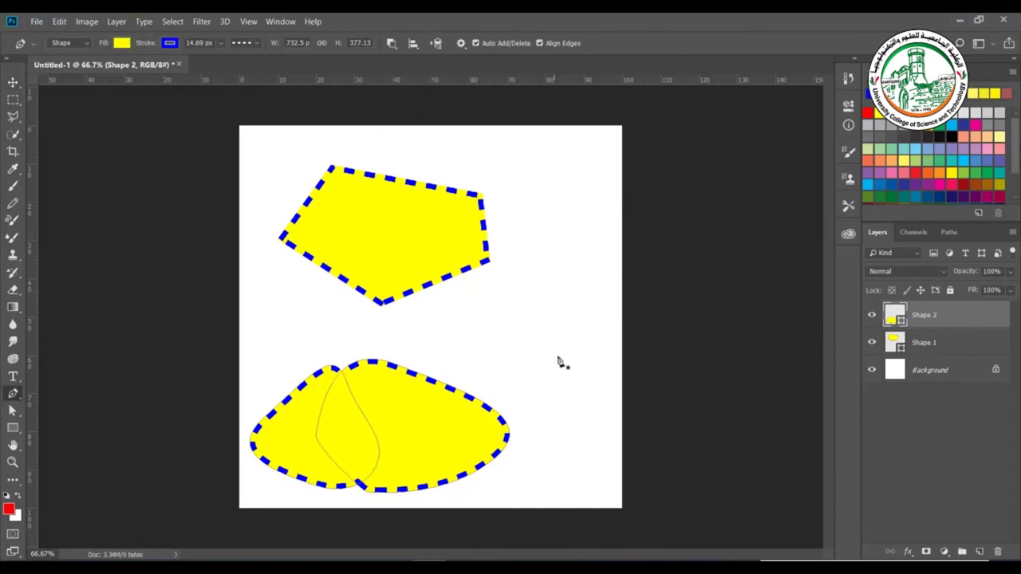
click(520, 340)
click(370, 436)
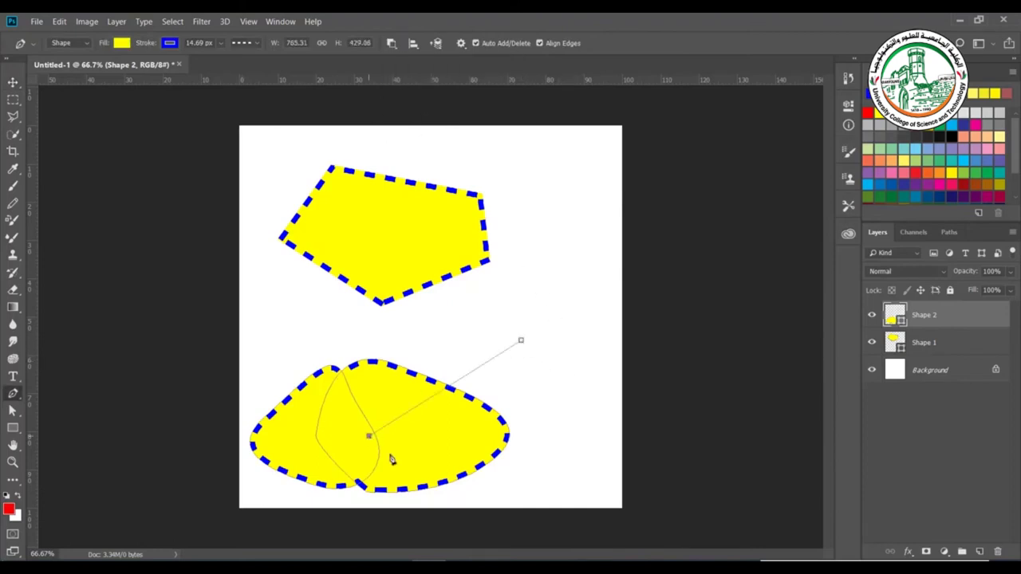
drag(442, 484, 586, 472)
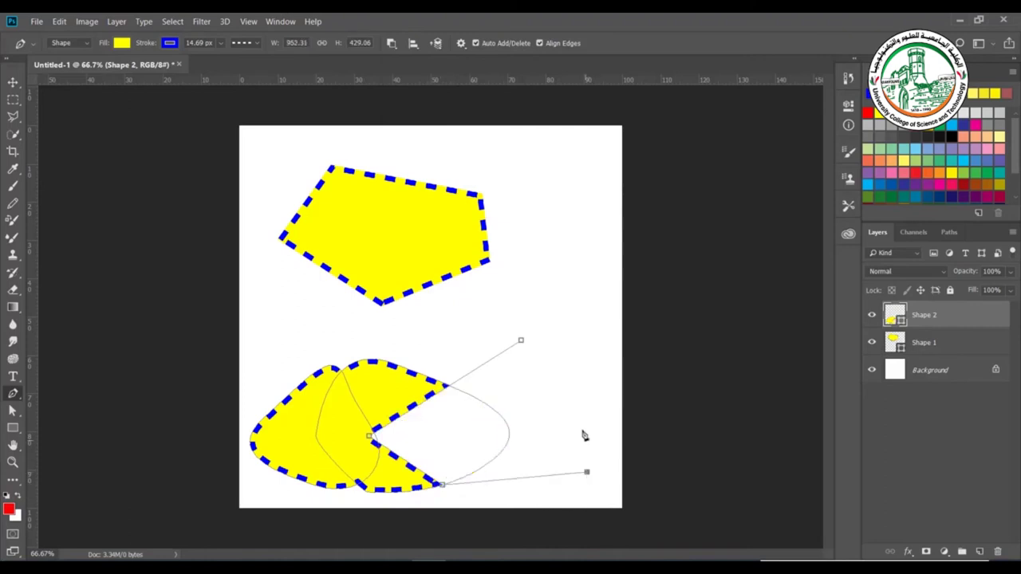
click(521, 342)
click(520, 342)
click(11, 81)
click(309, 338)
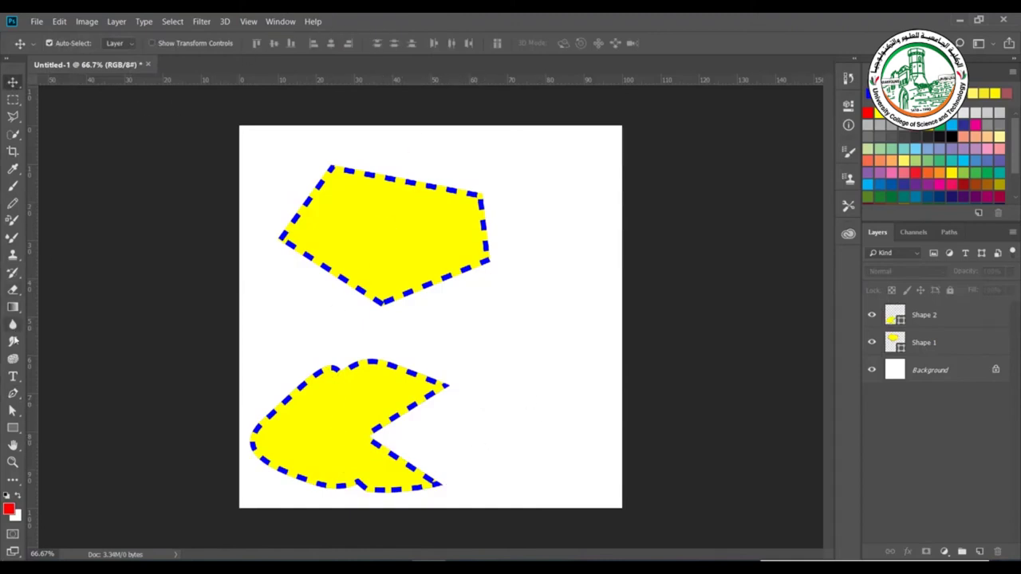
Use Intersect Shape Areas with the Pen tool to draw a closed four-sided path across the middle of the pentagon.
click(12, 394)
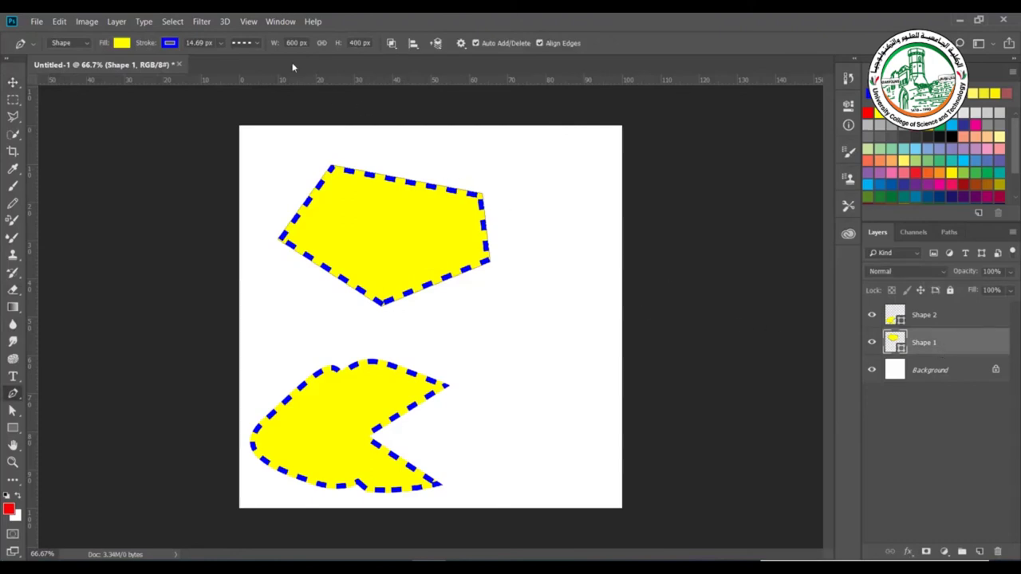
click(391, 43)
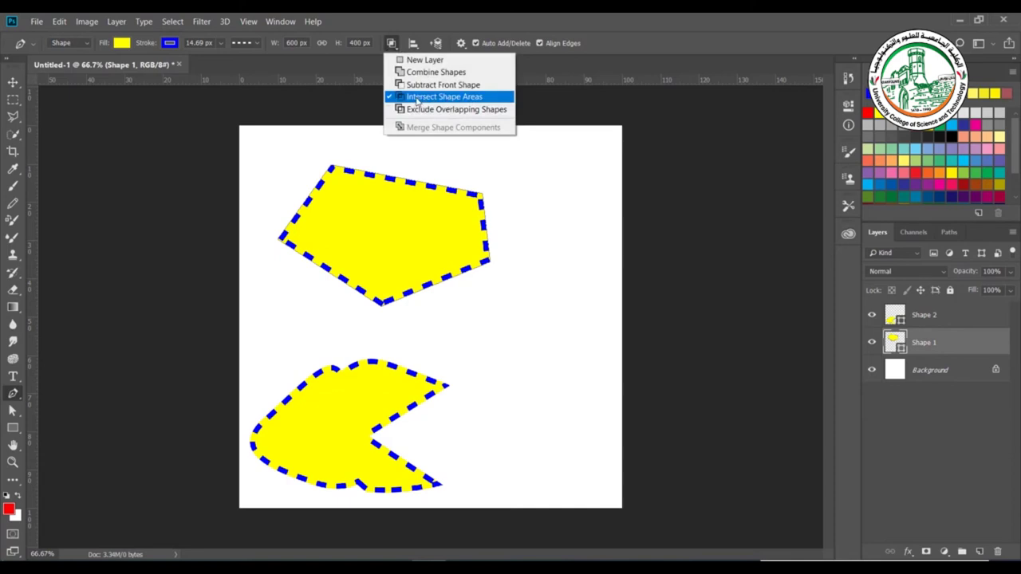
click(465, 155)
click(462, 151)
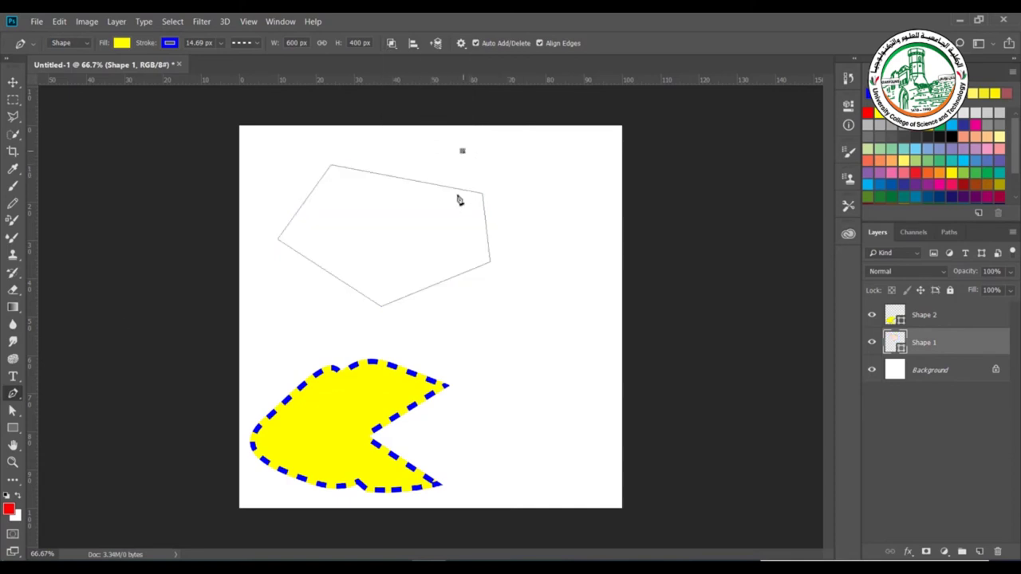
click(440, 319)
click(314, 285)
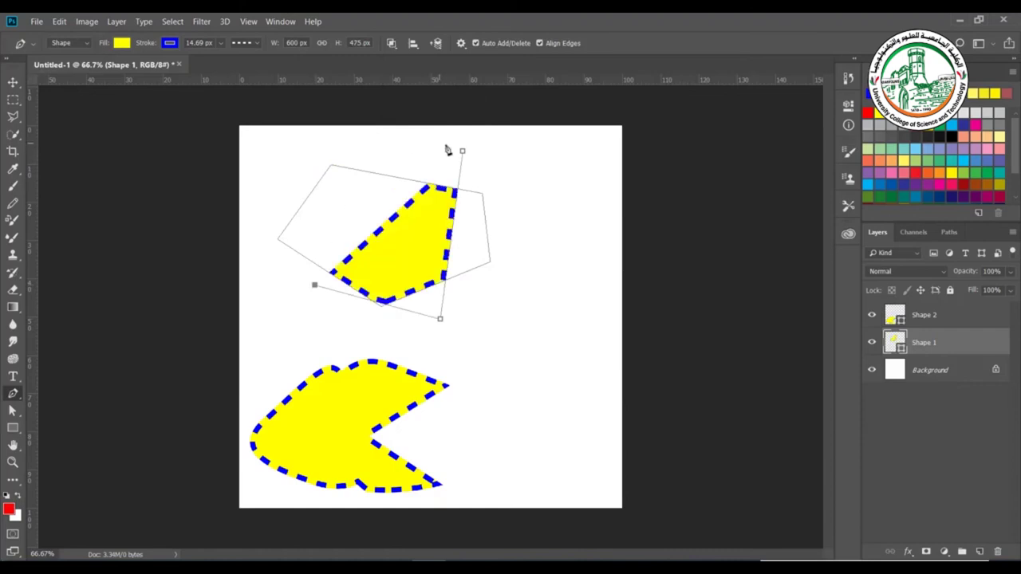
click(364, 138)
click(463, 152)
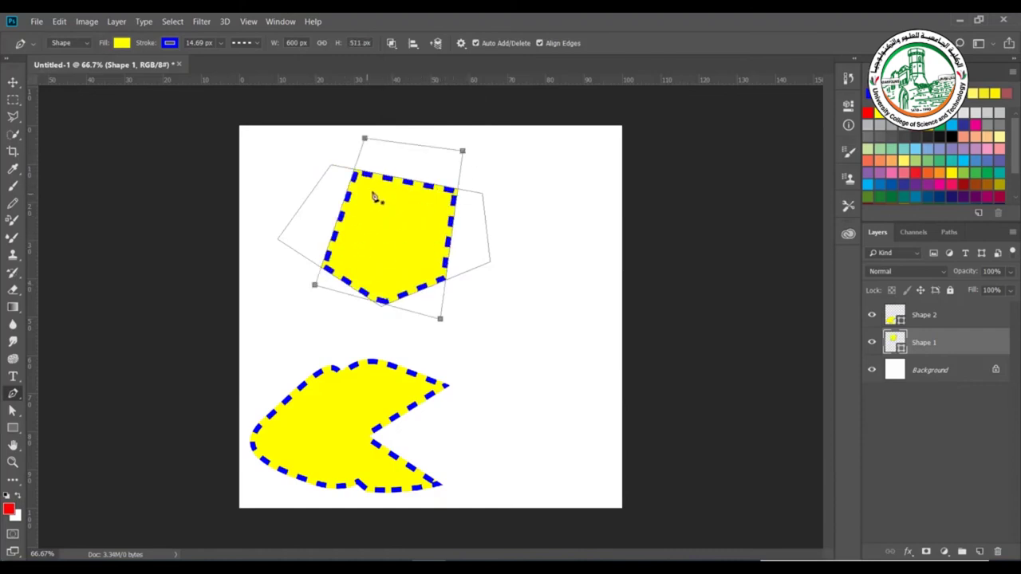
key(Return)
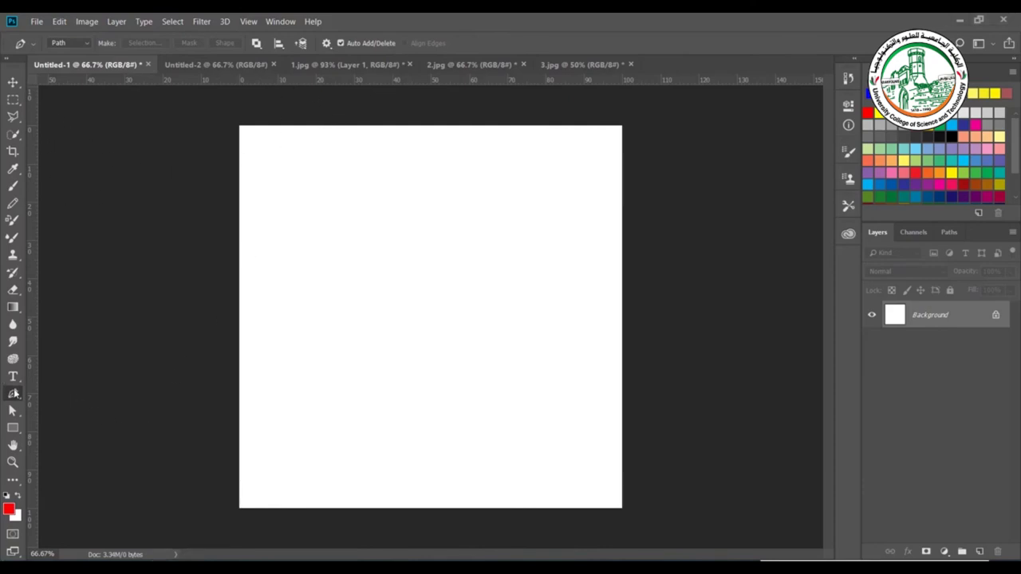
Draw a closed, roughly square path by eye with the Pen tool in Path mode on the blank canvas.
click(276, 166)
click(431, 165)
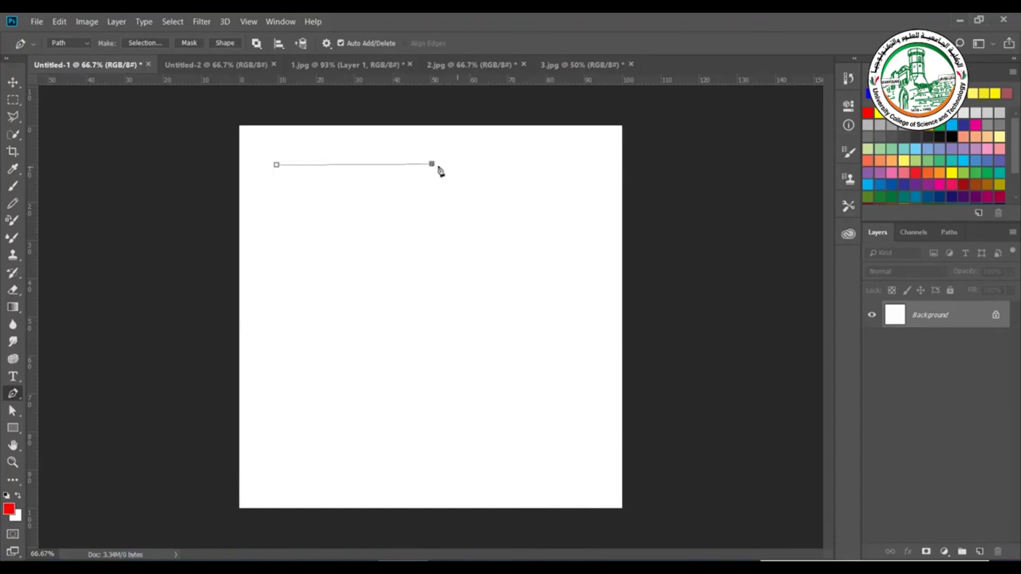
click(435, 317)
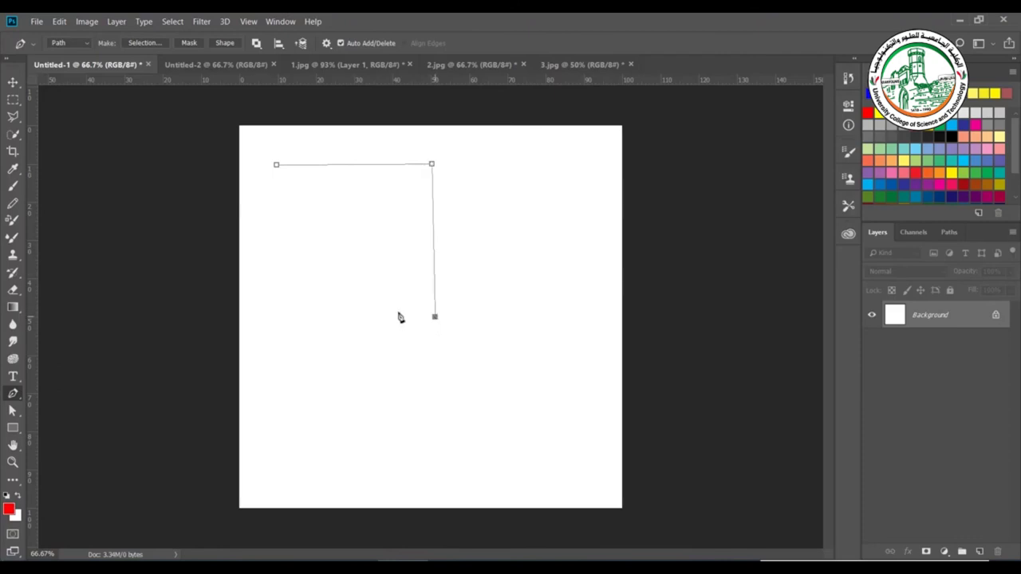
click(277, 321)
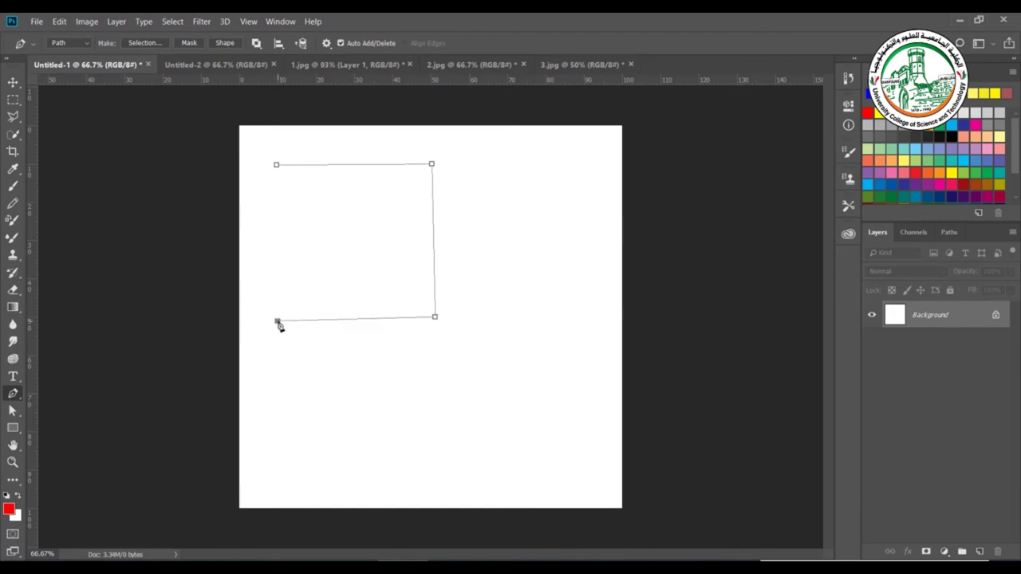
click(276, 167)
Toggle the rulers off and back on, and dismiss the rough square path.
key(ctrl+r)
key(ctrl+r)
key(Escape)
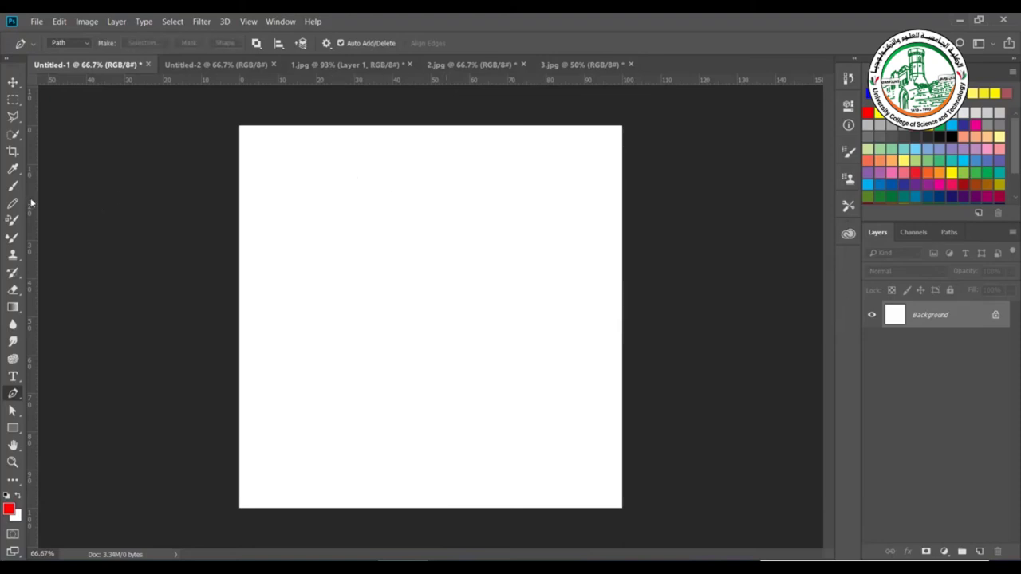
Place vertical guides at about 10 and 50 and horizontal guides at about 10 and 60 on the rulers.
drag(31, 203, 277, 251)
drag(31, 231, 433, 293)
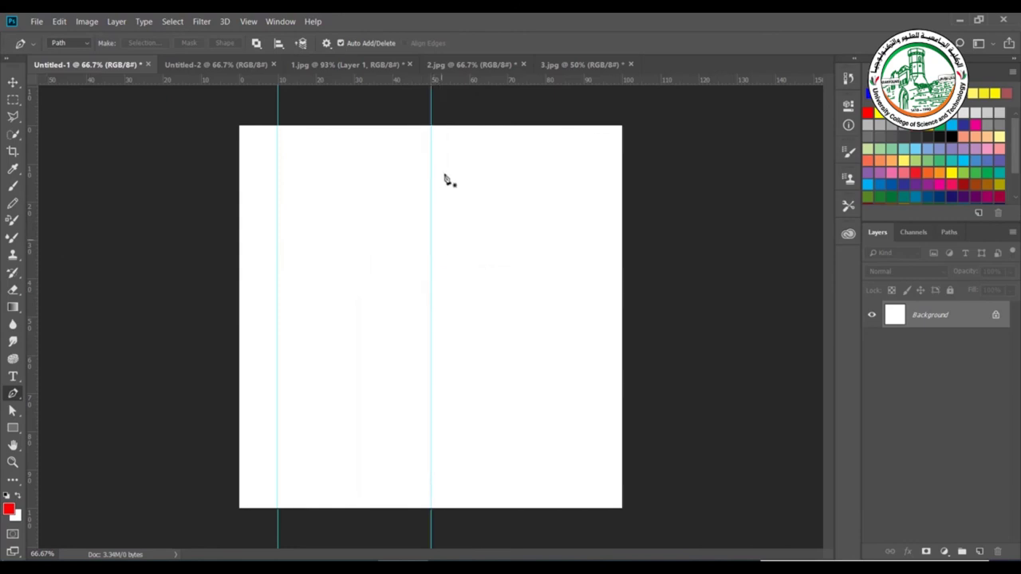
drag(501, 79, 468, 167)
drag(539, 82, 488, 354)
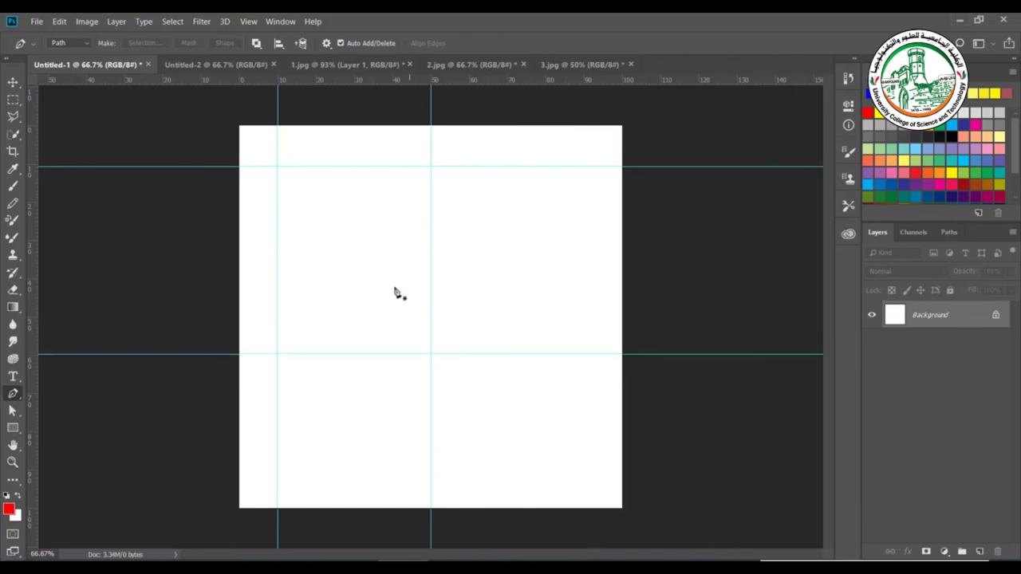
Draw a closed rectangular path with the Pen tool through the four guide intersections.
click(277, 166)
click(431, 166)
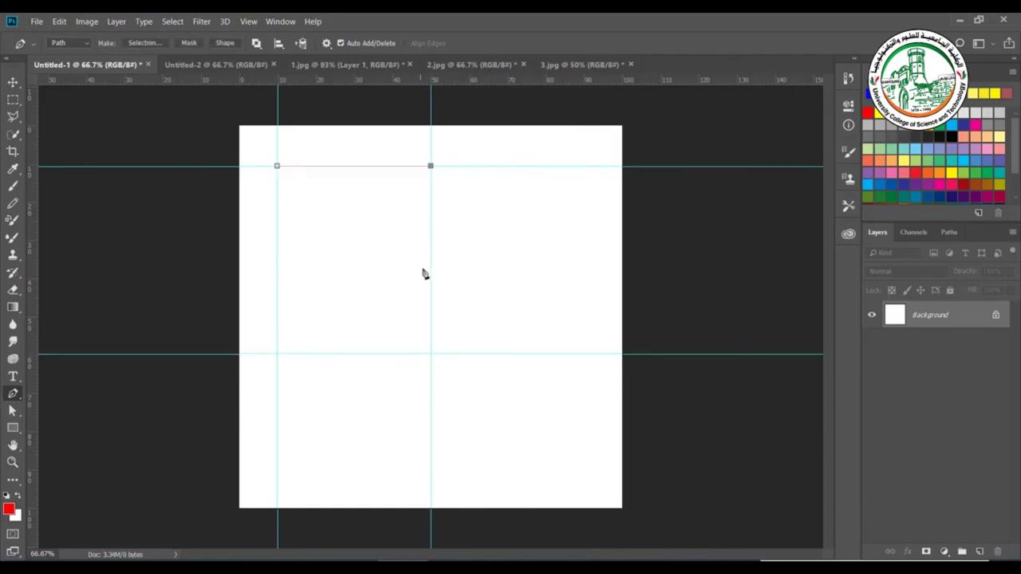
click(431, 354)
click(277, 353)
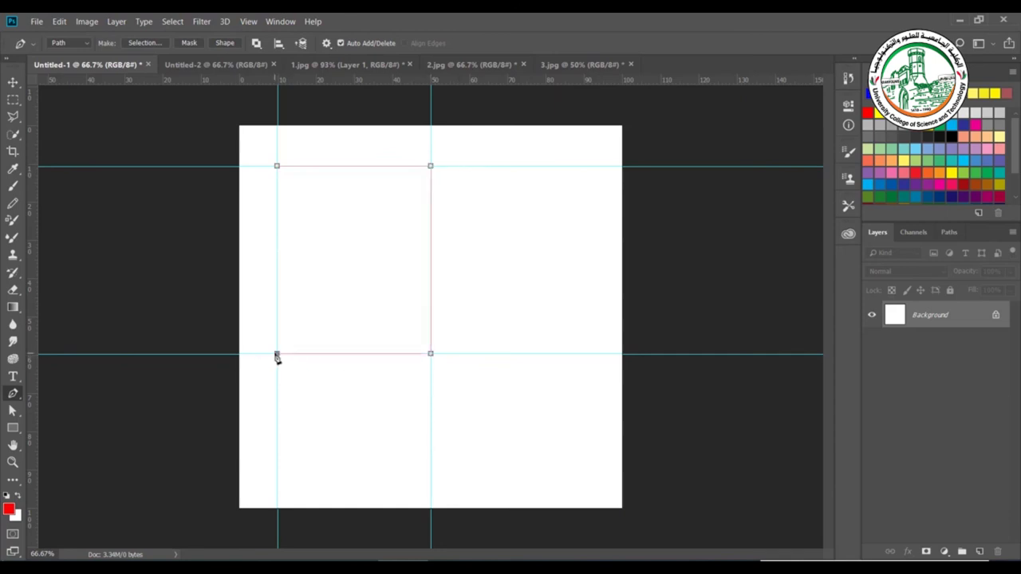
click(277, 167)
Toggle the guides off and on, and hide them together with the rectangular path.
key(ctrl+semicolon)
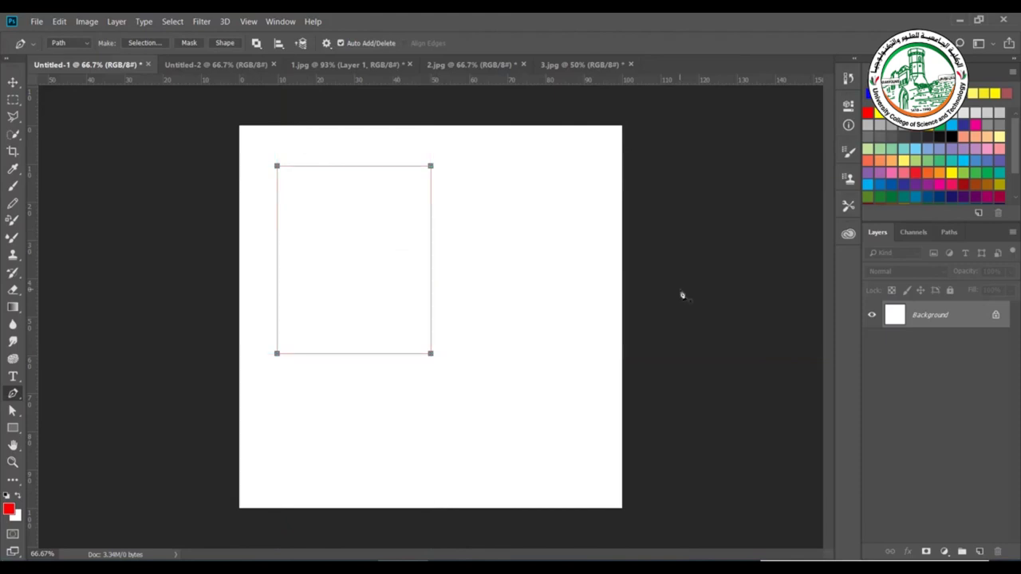
key(ctrl+semicolon)
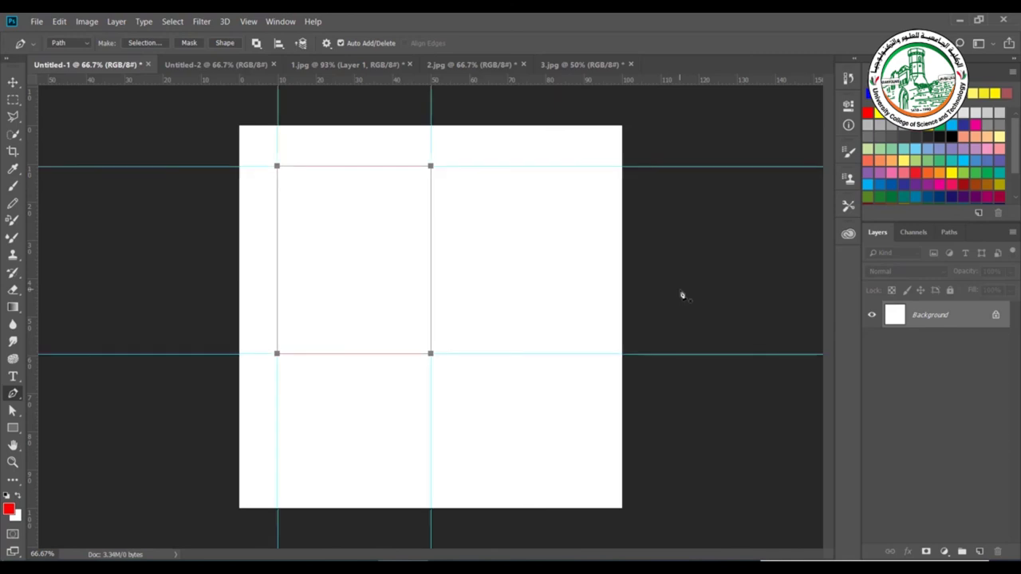
key(ctrl+h)
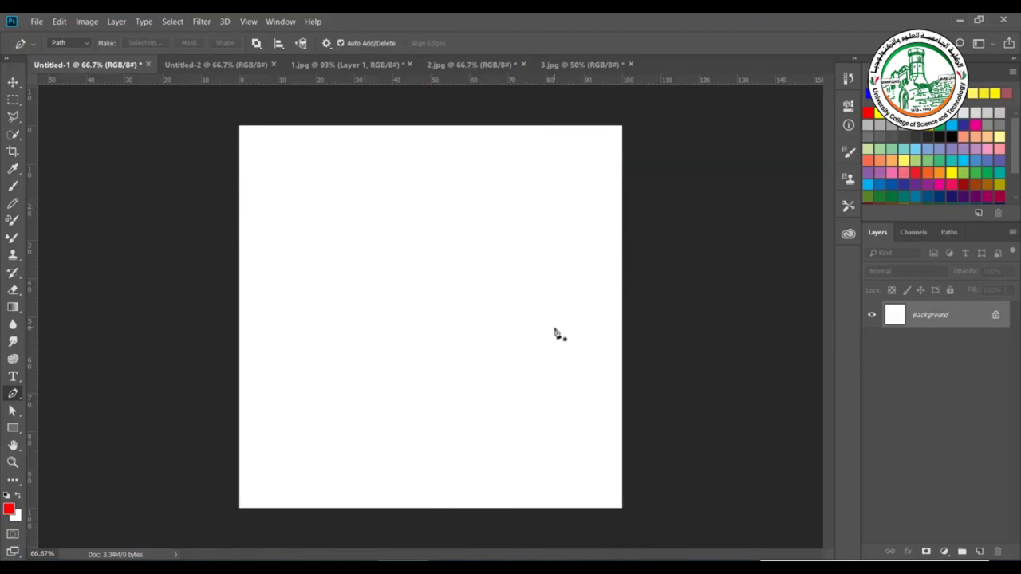
Show the grid and draw a closed square path four major grid cells wide and high, one cell from the canvas's left edge.
key(ctrl+apostrophe)
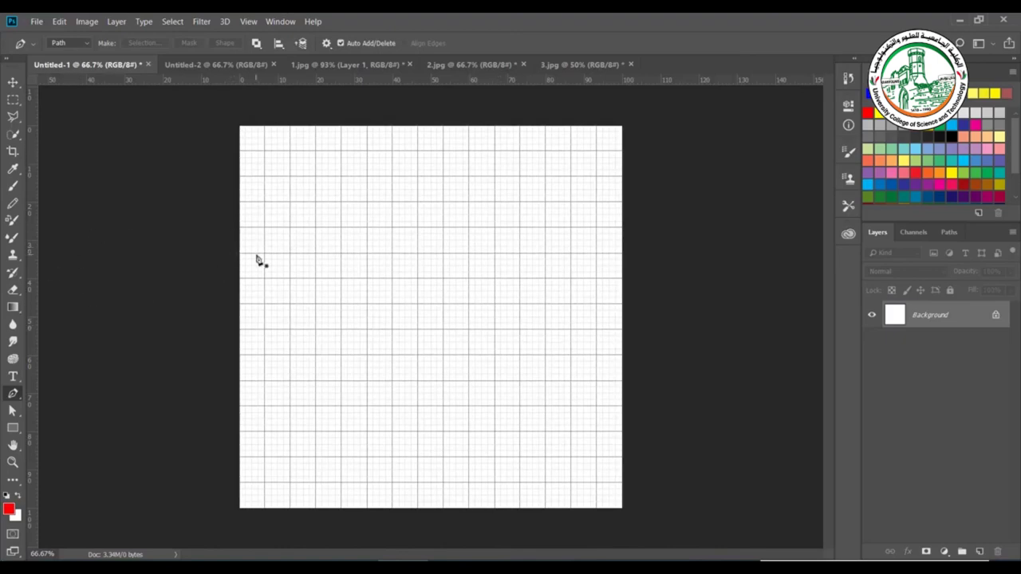
click(264, 176)
click(367, 177)
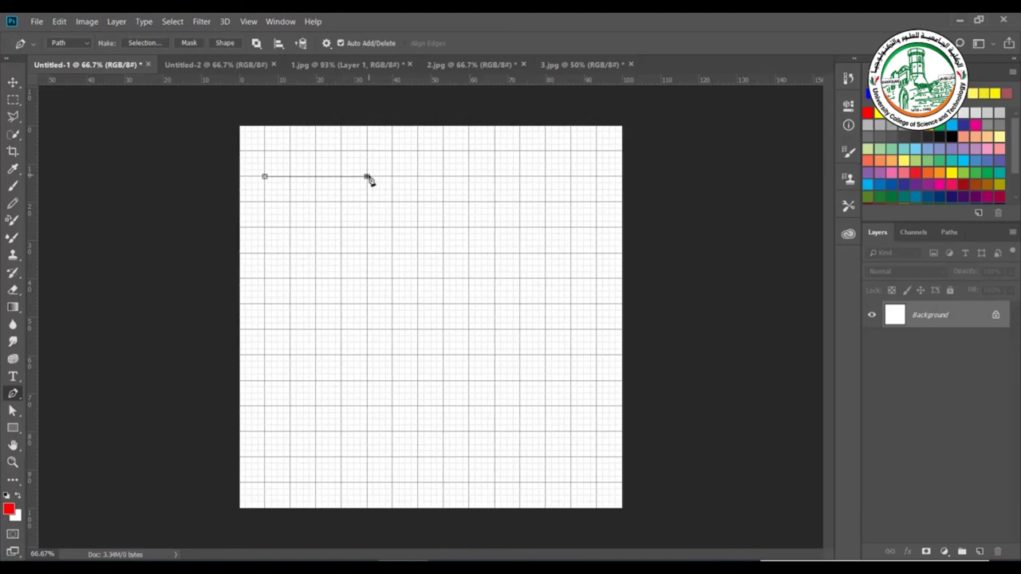
click(367, 279)
click(265, 279)
click(264, 177)
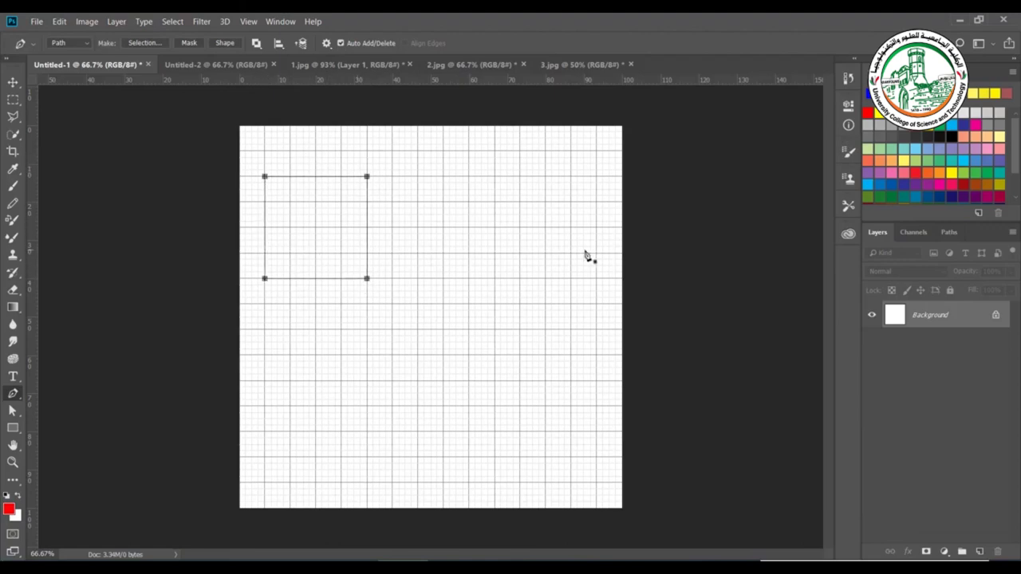
Deselect the square and draw a closed triangle beside it, with a base six major grid cells wide and a height of four.
key(Escape)
click(520, 176)
click(443, 279)
click(596, 279)
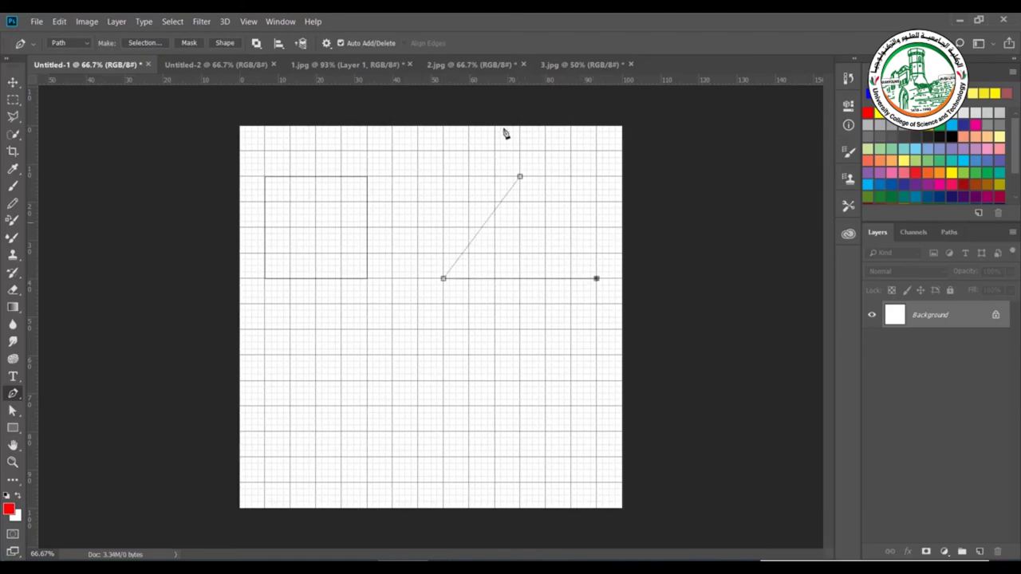
click(519, 177)
Toggle the grid off and on twice to view the square and triangle paths without it.
key(ctrl+apostrophe)
key(ctrl+apostrophe)
key(ctrl+apostrophe)
key(ctrl+apostrophe)
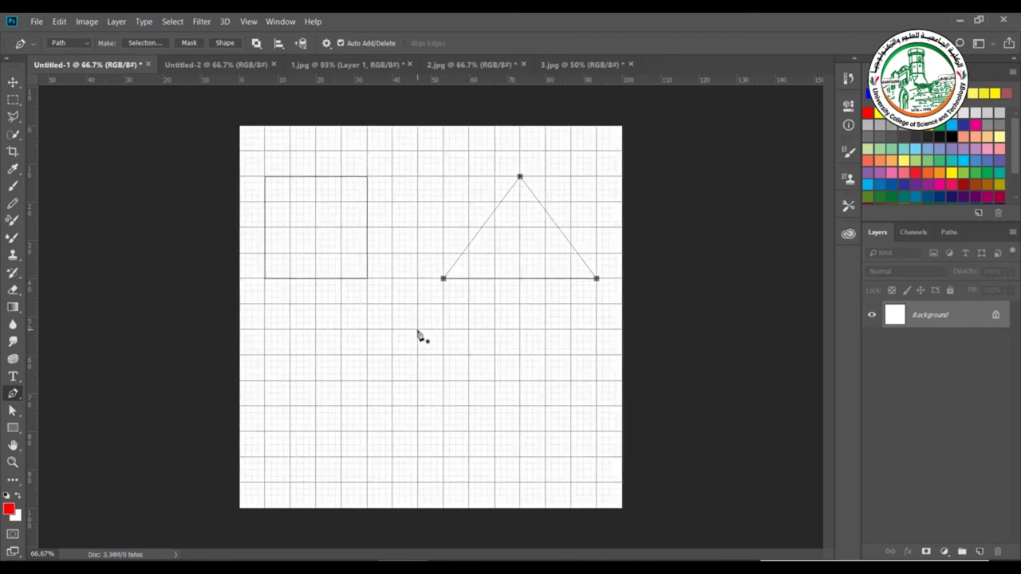